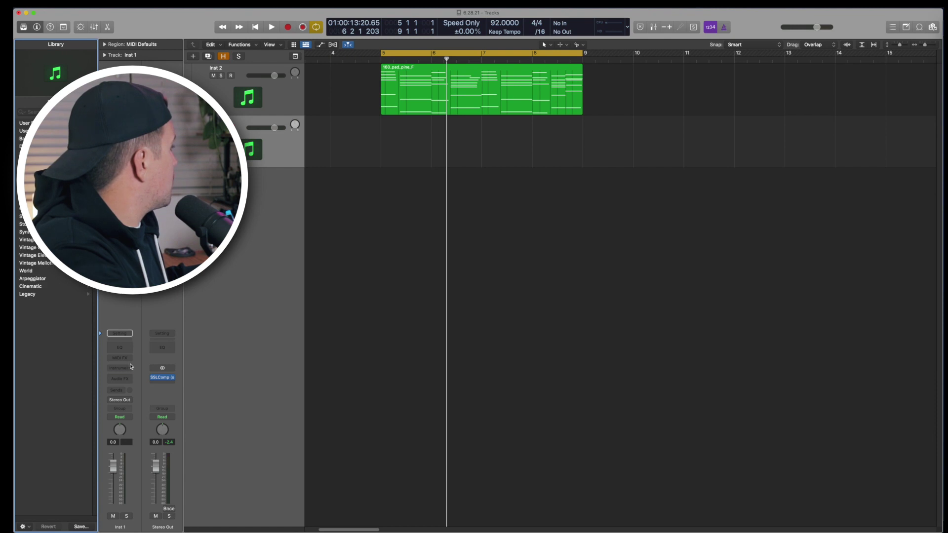
- Load the stereo Splice Bridge plug-in as the instrument on the Inst 1 track
left_click(131, 367)
mouse_move(180, 390)
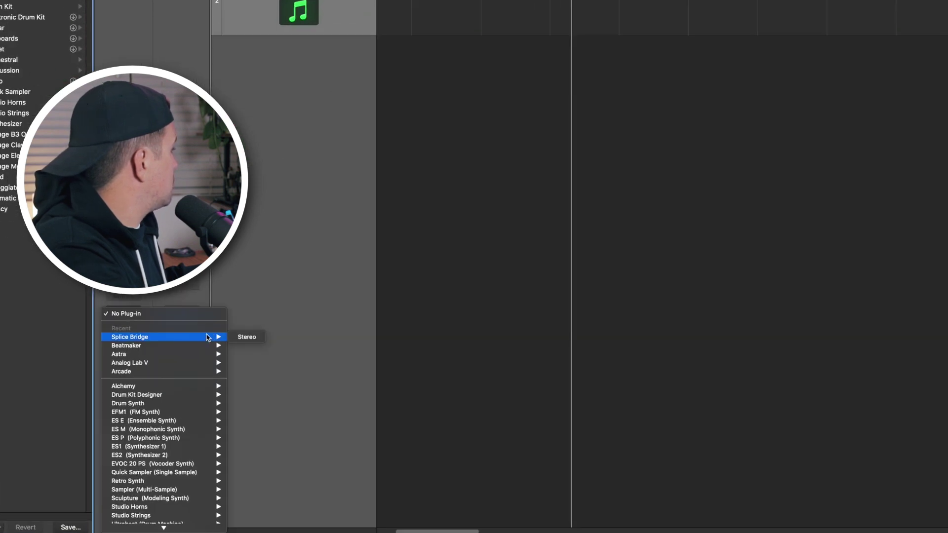
left_click(246, 338)
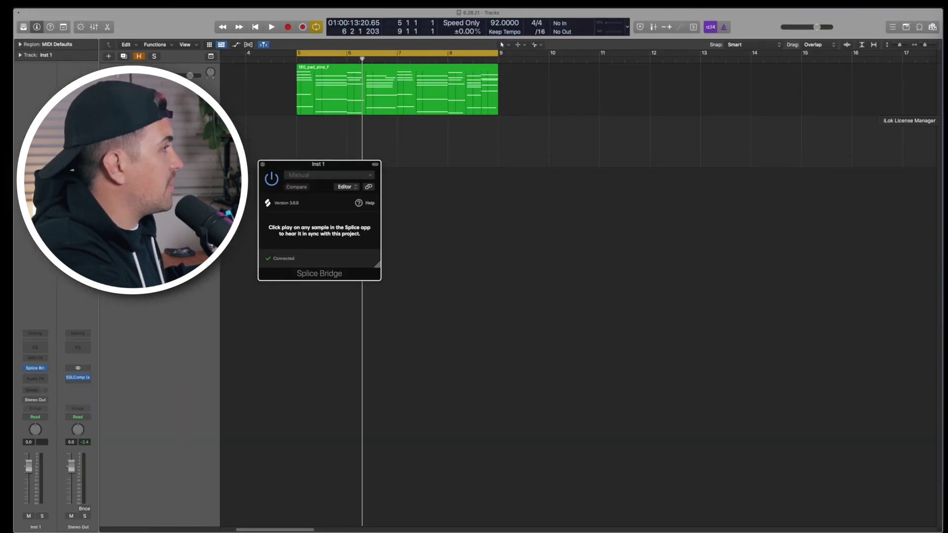
- Switch to the Splice app and examine the timestretch and key options for previewing samples
left_click(944, 151)
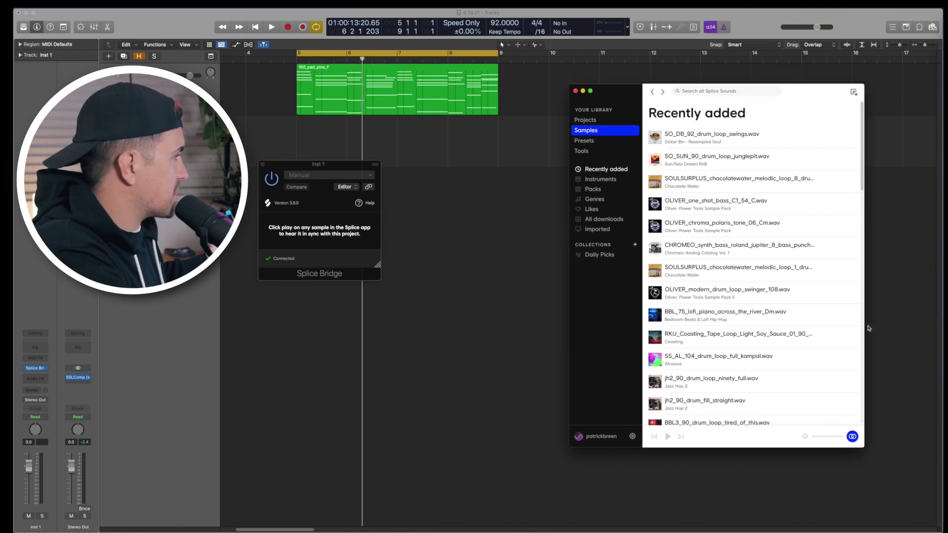
left_click(749, 436)
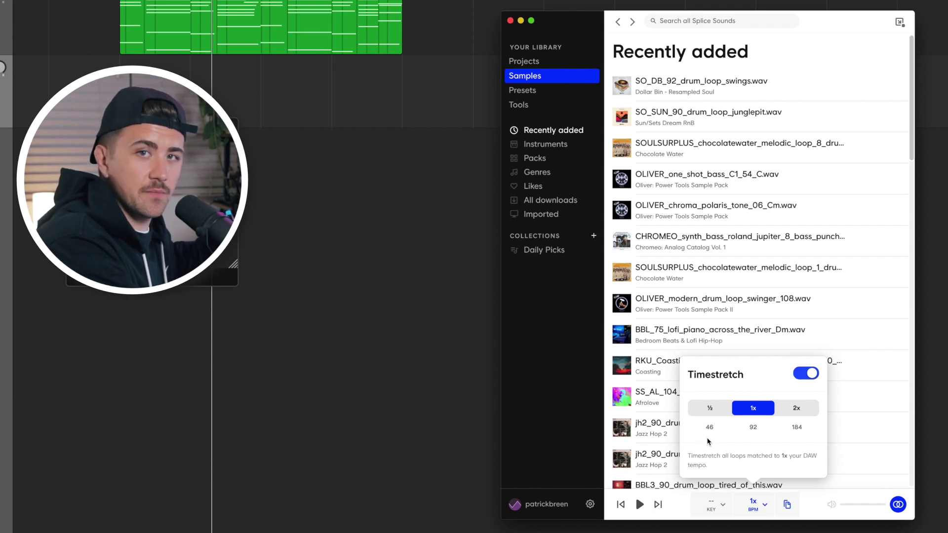
left_click(723, 508)
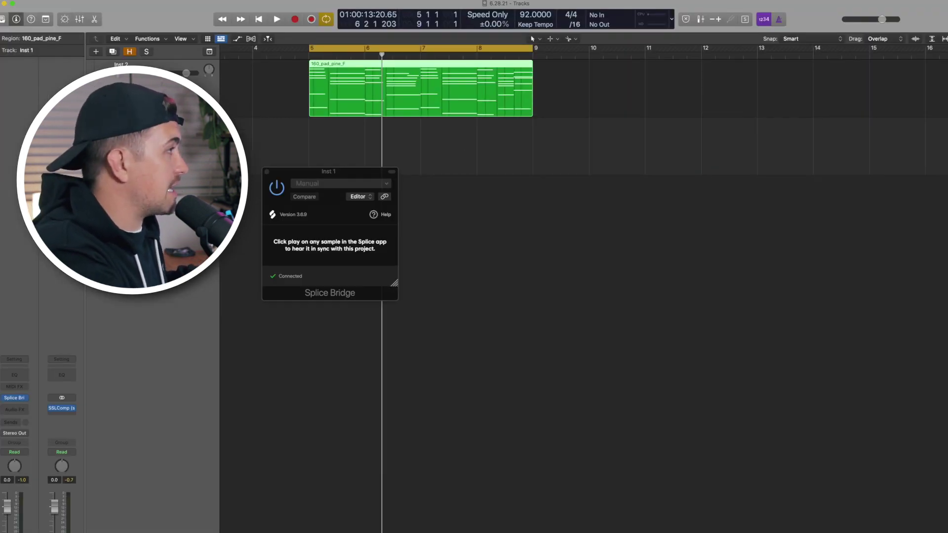
- Play the project loop and audition the drum loops in Splice against it, ending on the SO_SUN_90 junglepit loop
key("super+Tab")
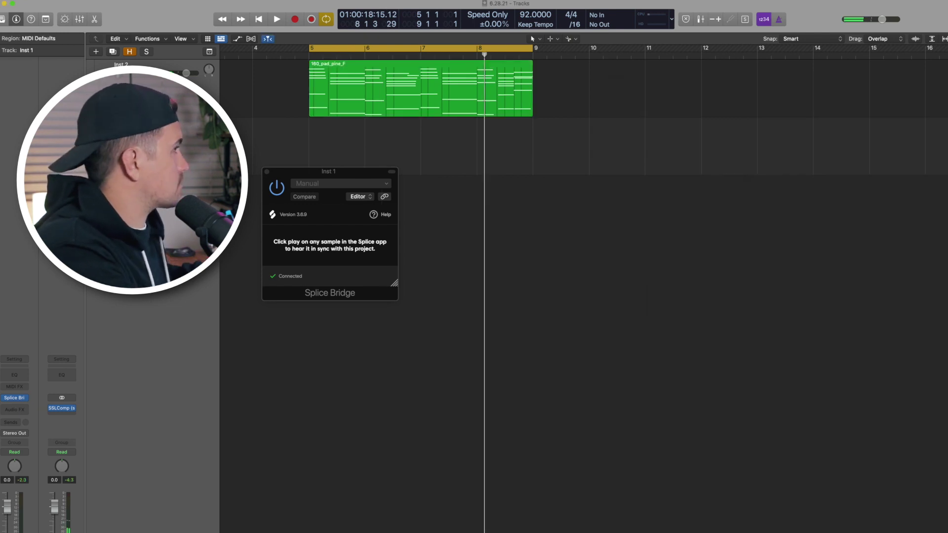
key("space")
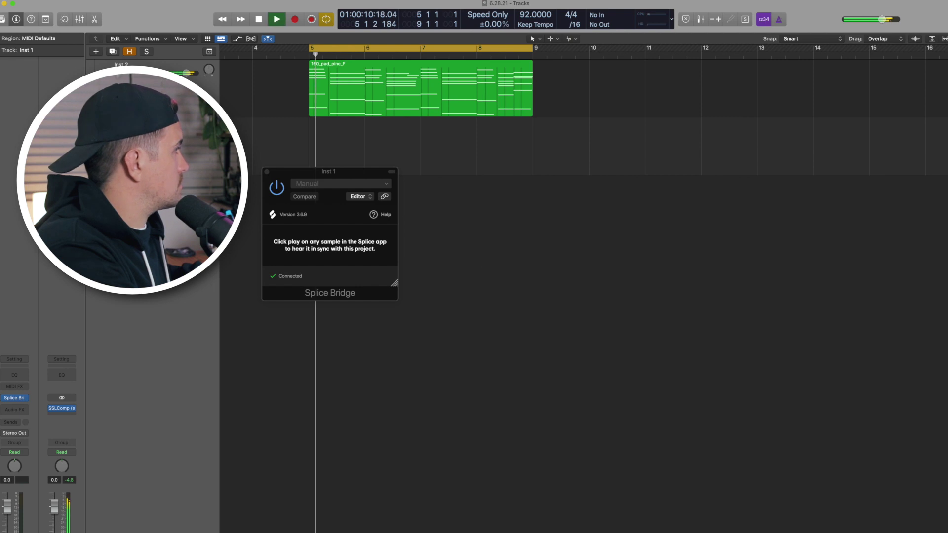
key("super+Tab")
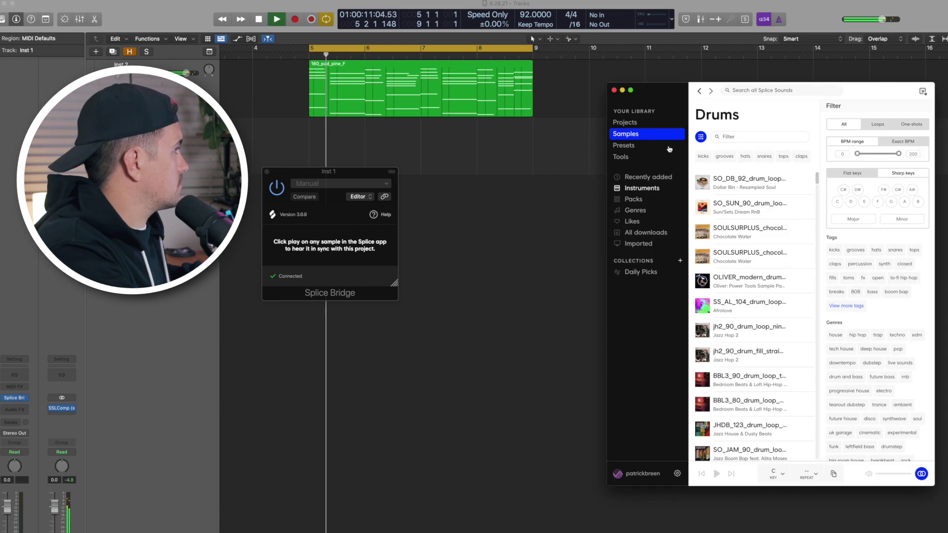
left_click(703, 282)
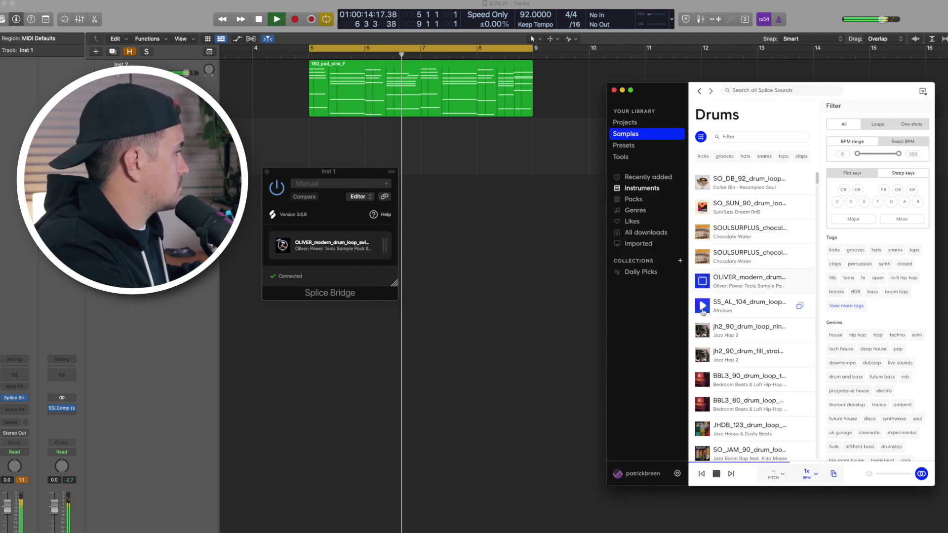
left_click(703, 306)
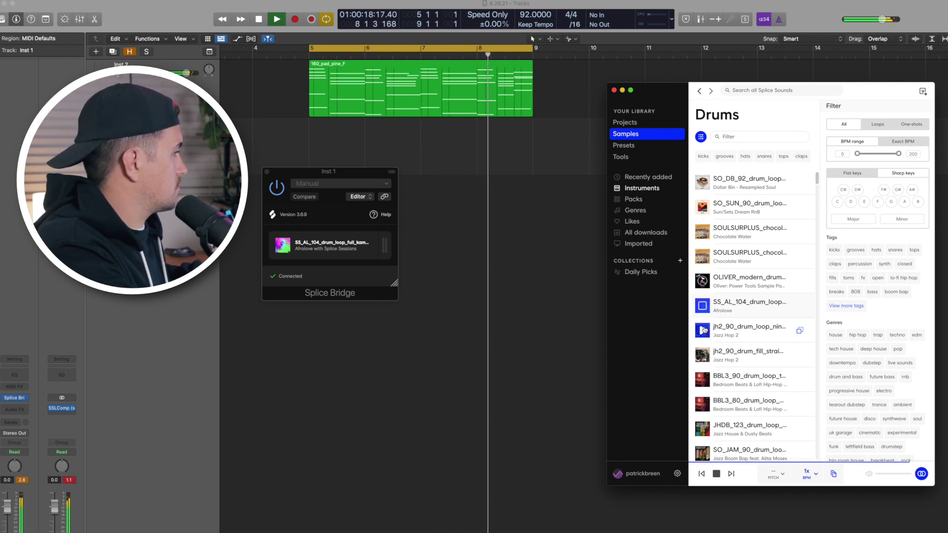
left_click(703, 334)
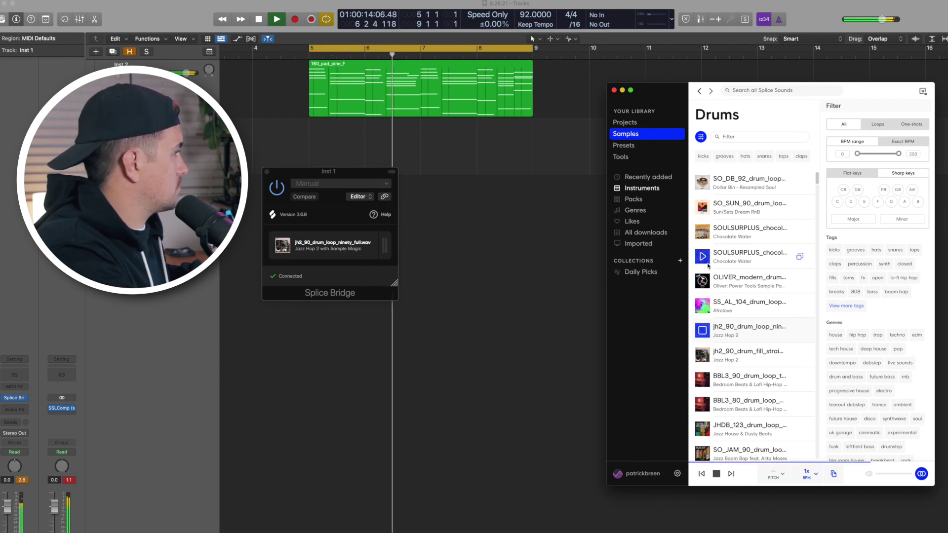
left_click(701, 232)
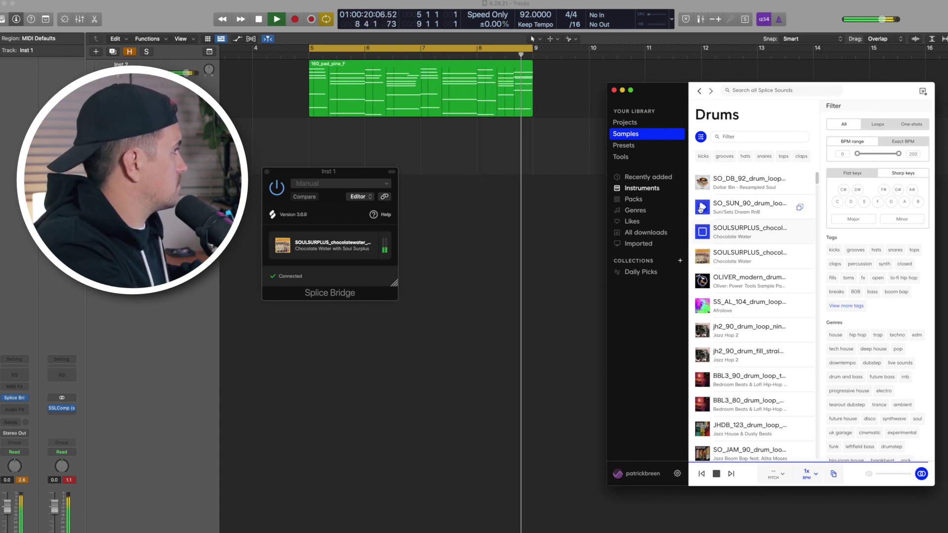
left_click(701, 207)
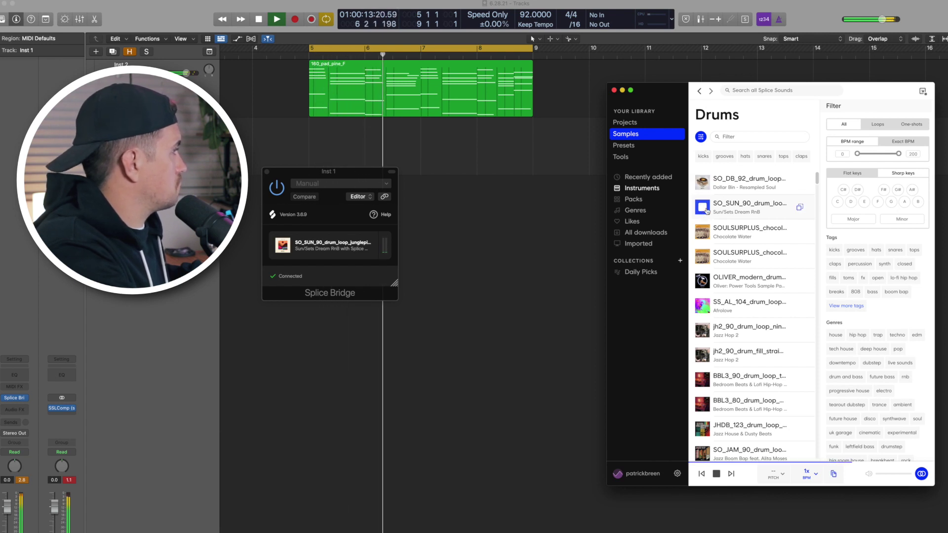
left_click(714, 179)
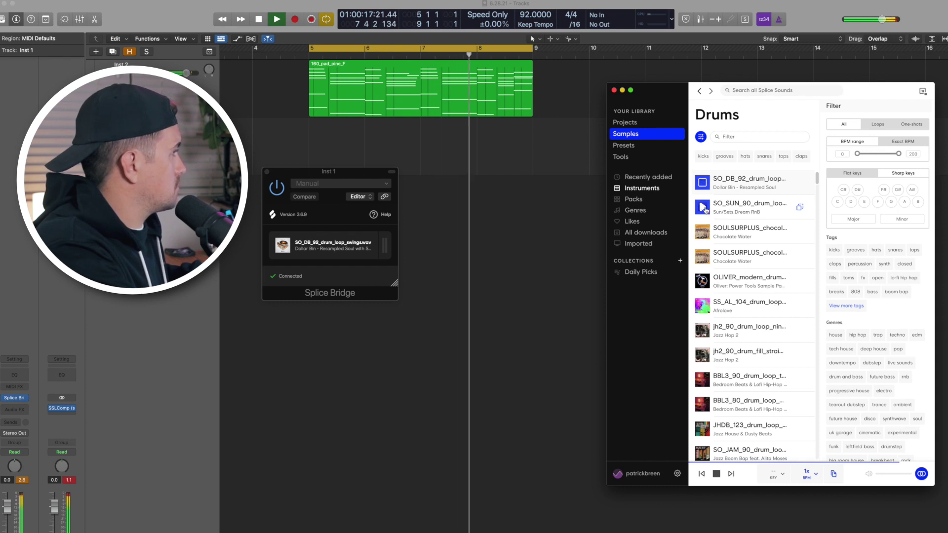
left_click(706, 184)
key("Down")
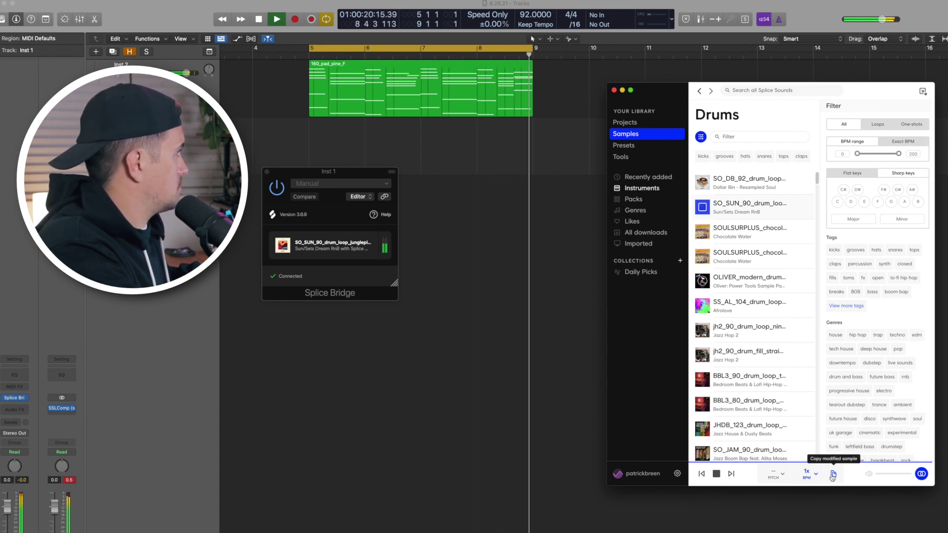
- Stop playback, place the tempo-matched SO_SUN_90_drum_loop_junglepit sample at bar 5 on a new track, and close the Splice Bridge window
left_click(717, 474)
key("super+Tab")
key("space")
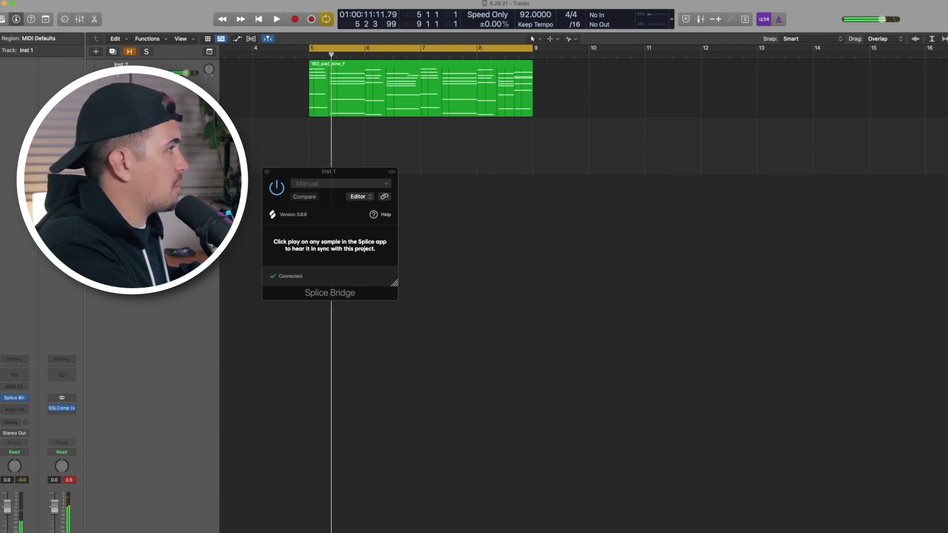
key("super+Tab")
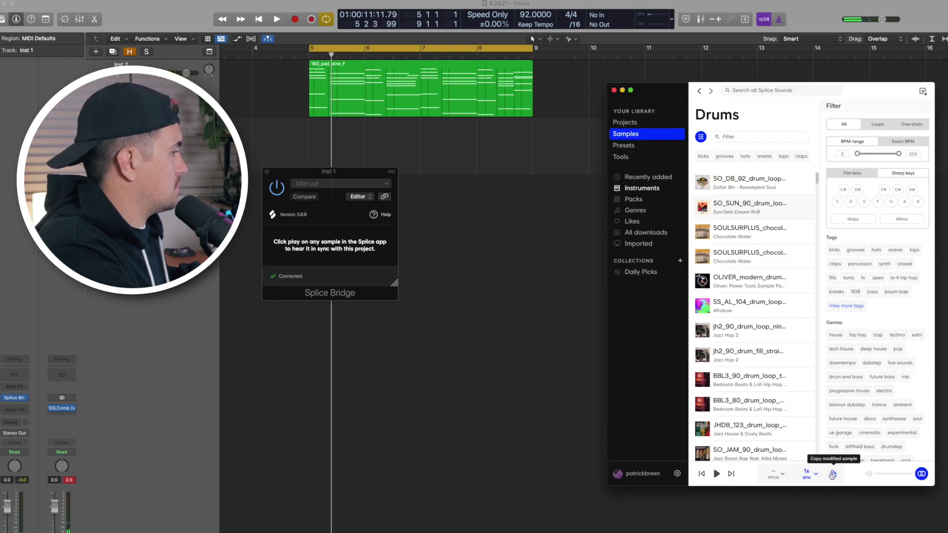
left_click(474, 324)
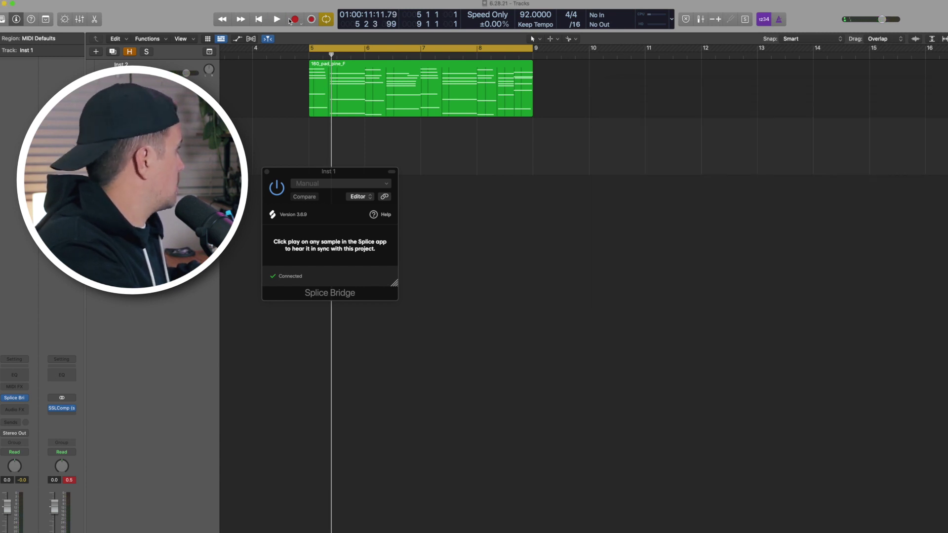
left_click(267, 171)
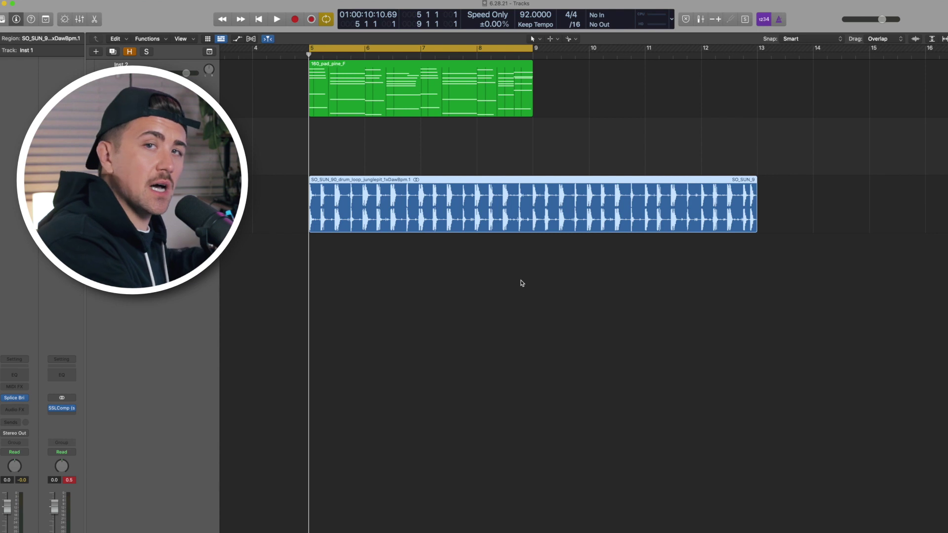
- Browse Beatmaker's factory presets on the Inst 1 track, then display the kit's Sequencer view
key("space")
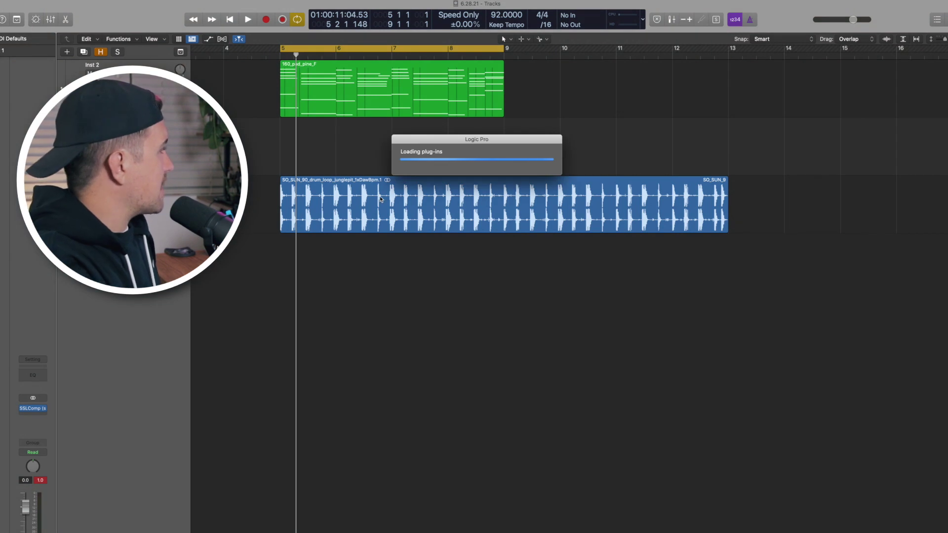
left_click(459, 149)
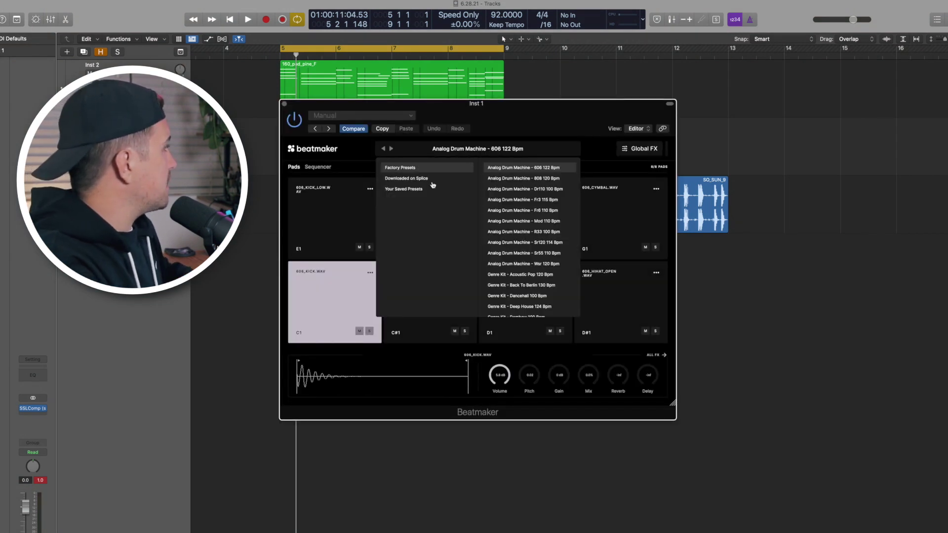
scroll(522, 188, "down", 5)
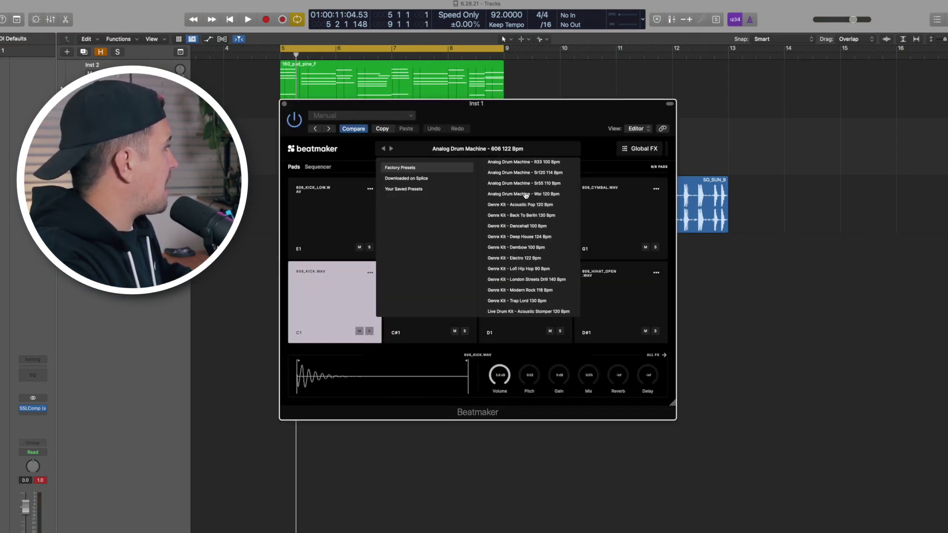
scroll(540, 214, "down", 10)
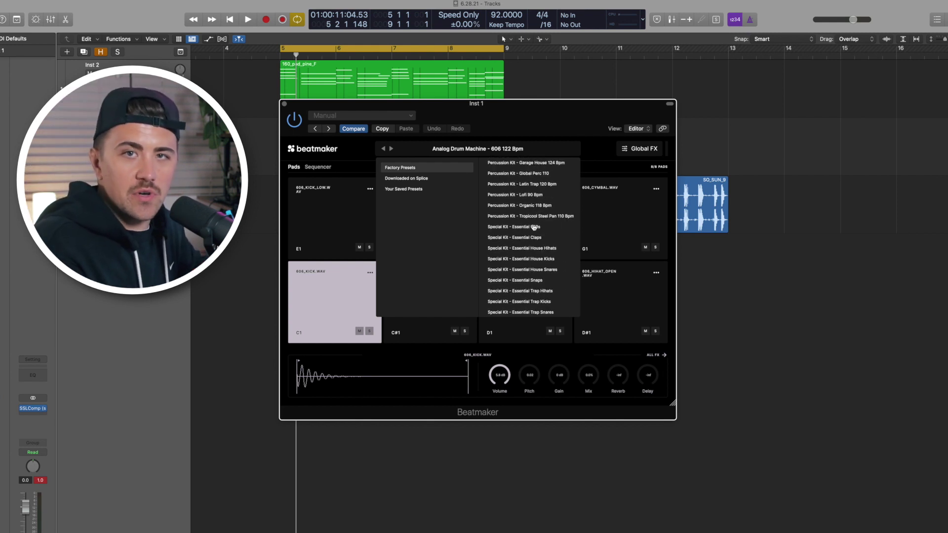
left_click(326, 168)
left_click(326, 168)
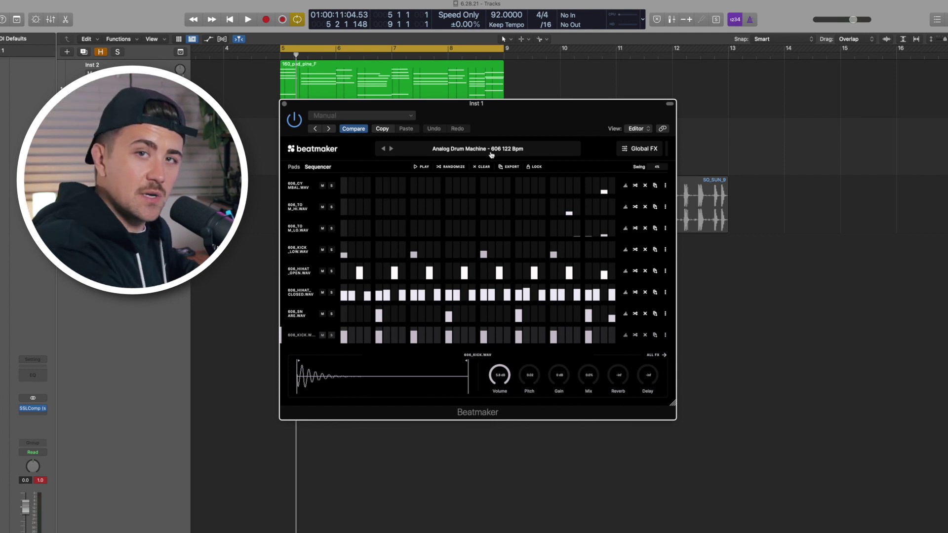
- Play the project and audition Beatmaker's Analog Drum Machine presets one after another, from 606 122 Bpm through Mod 110 Bpm
key("space")
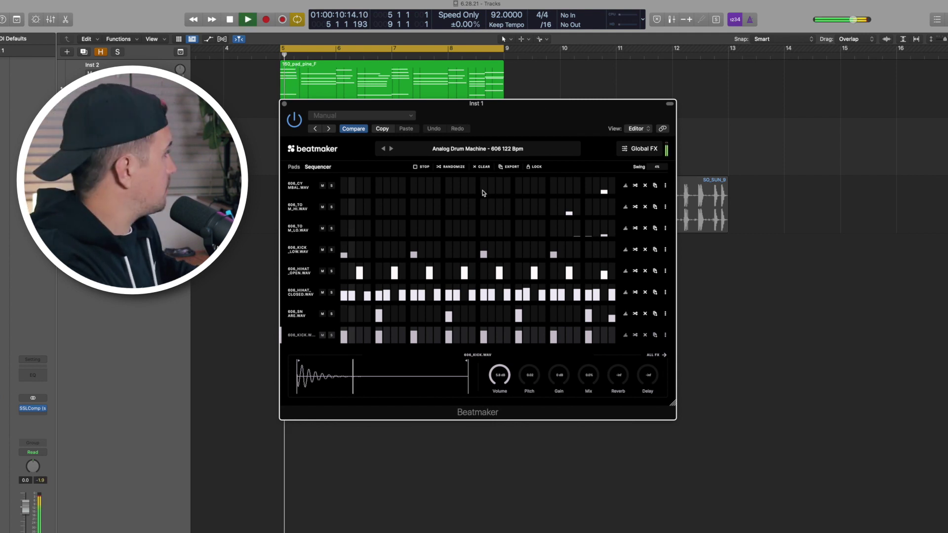
left_click(390, 149)
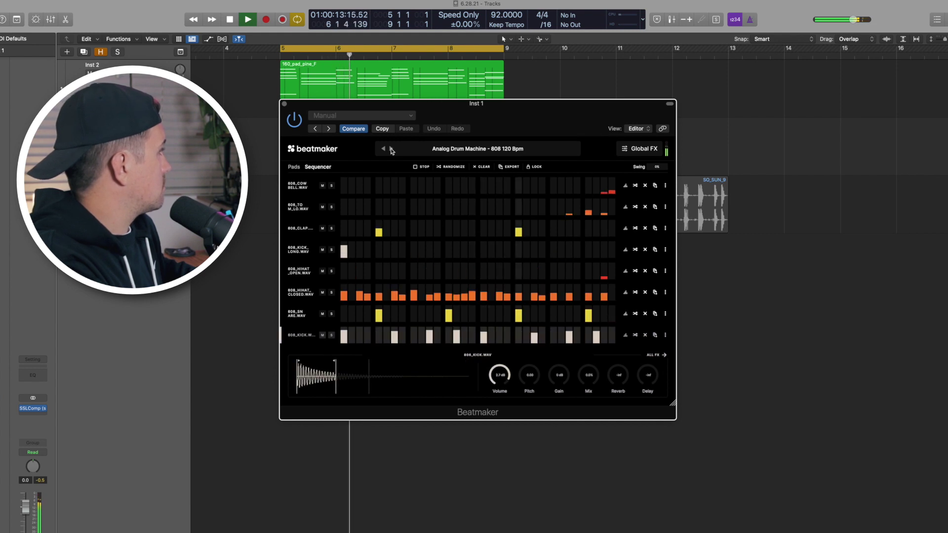
left_click(391, 149)
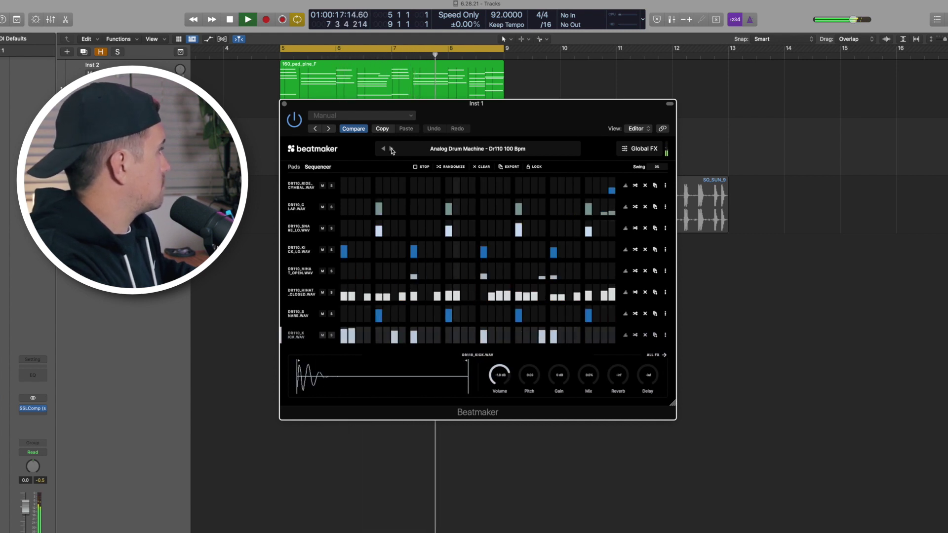
left_click(391, 149)
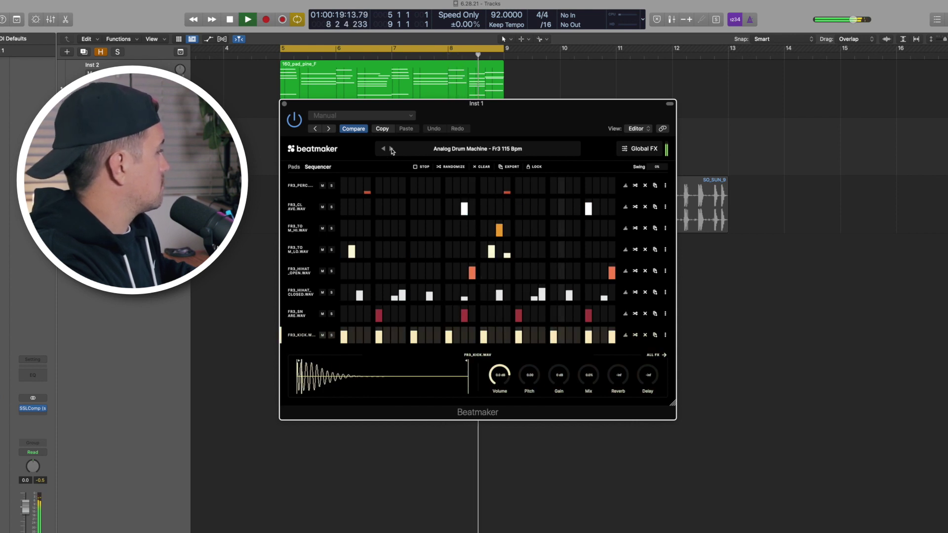
left_click(391, 149)
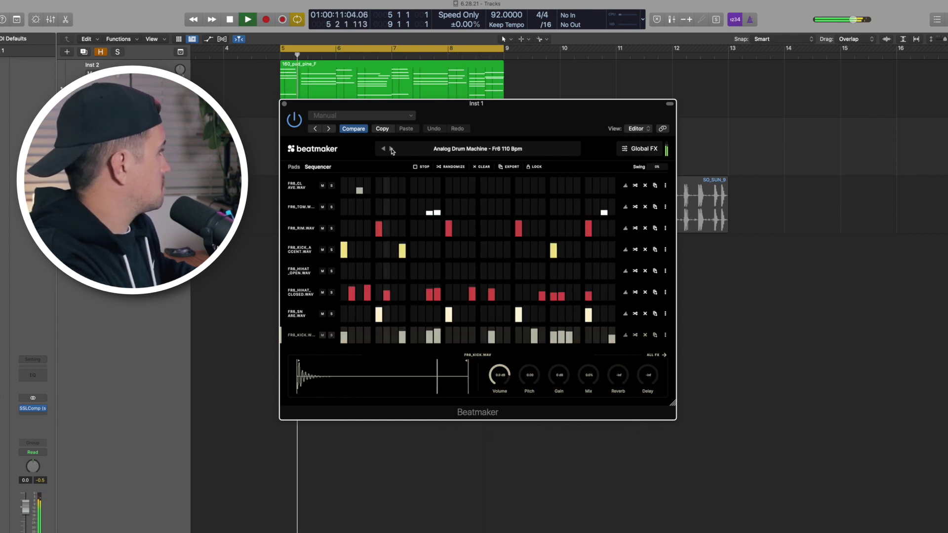
left_click(391, 150)
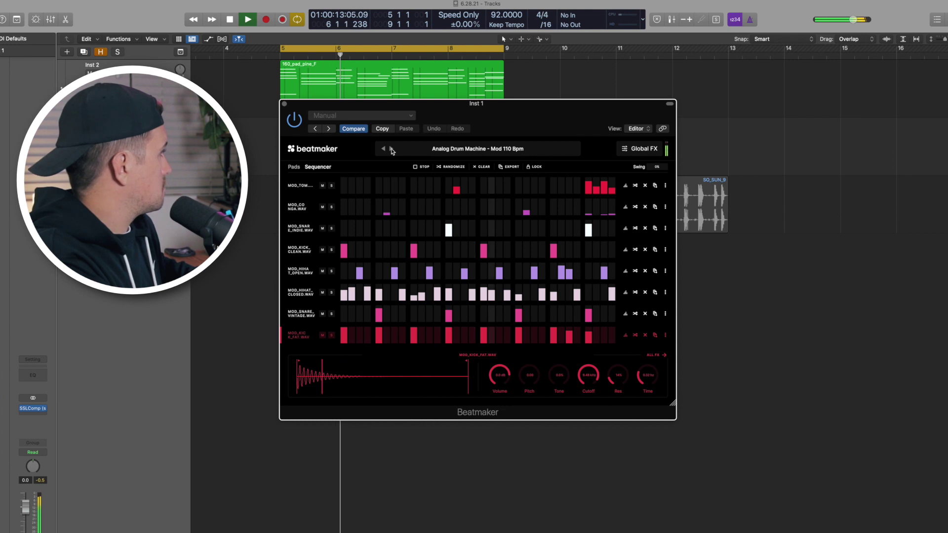
- Load the Genre Kit - Acoustic Pop 120 Bpm preset and audition the following genre kits through Deep House 124 Bpm
left_click(437, 149)
scroll(524, 246, "down", 1)
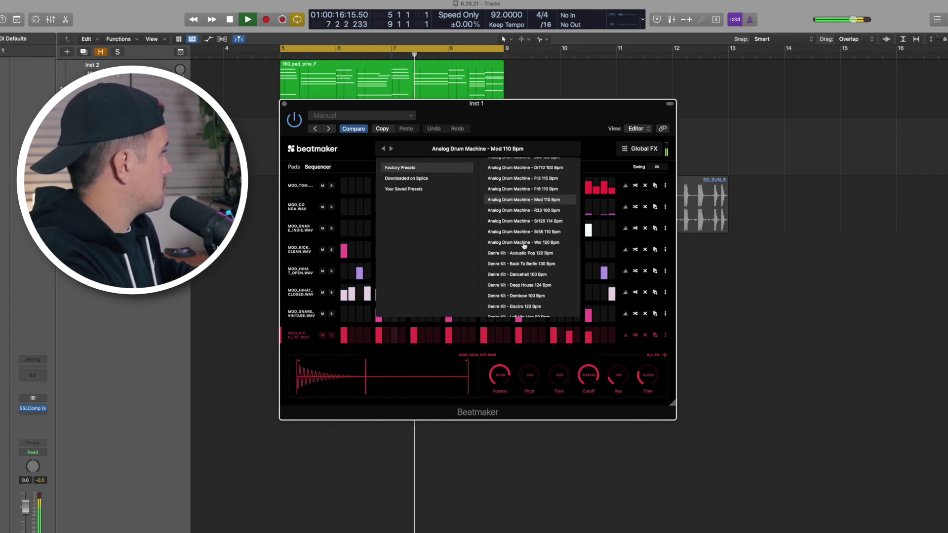
left_click(514, 255)
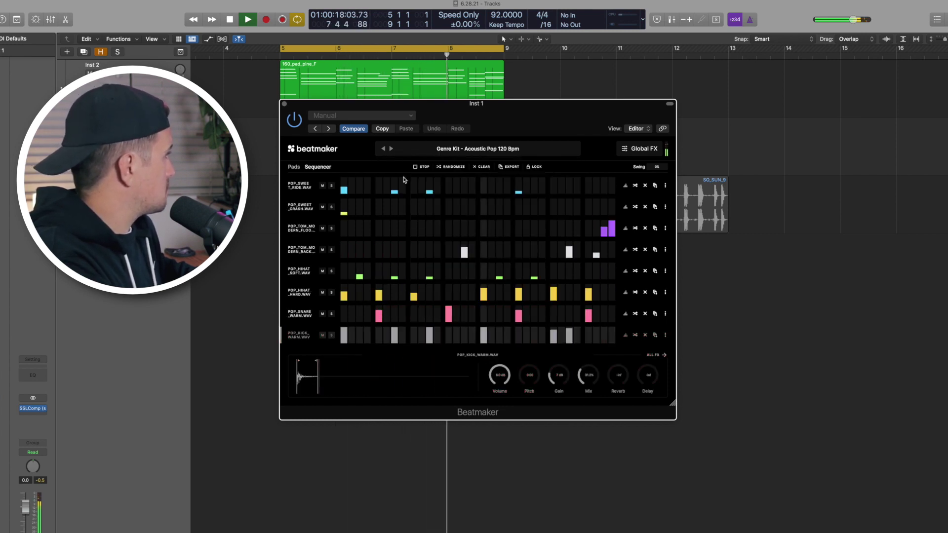
left_click(393, 150)
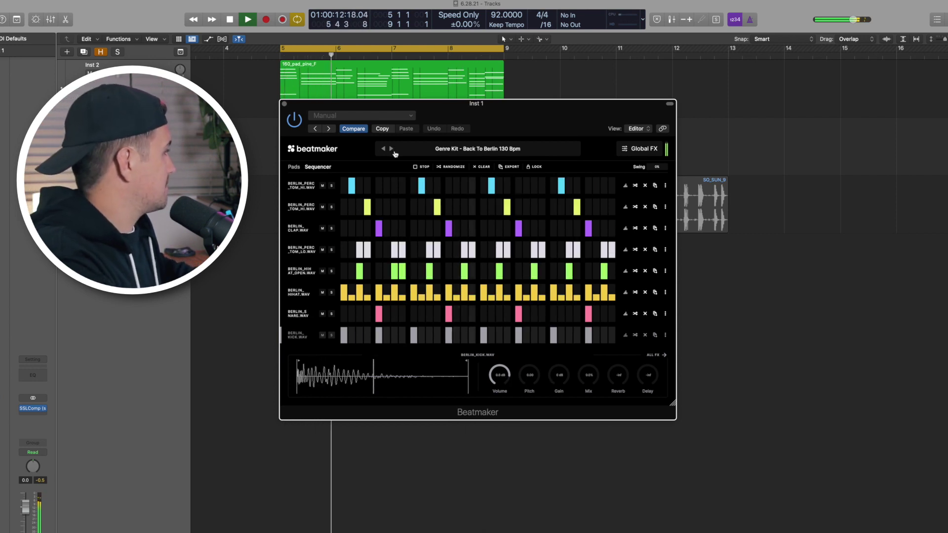
left_click(393, 150)
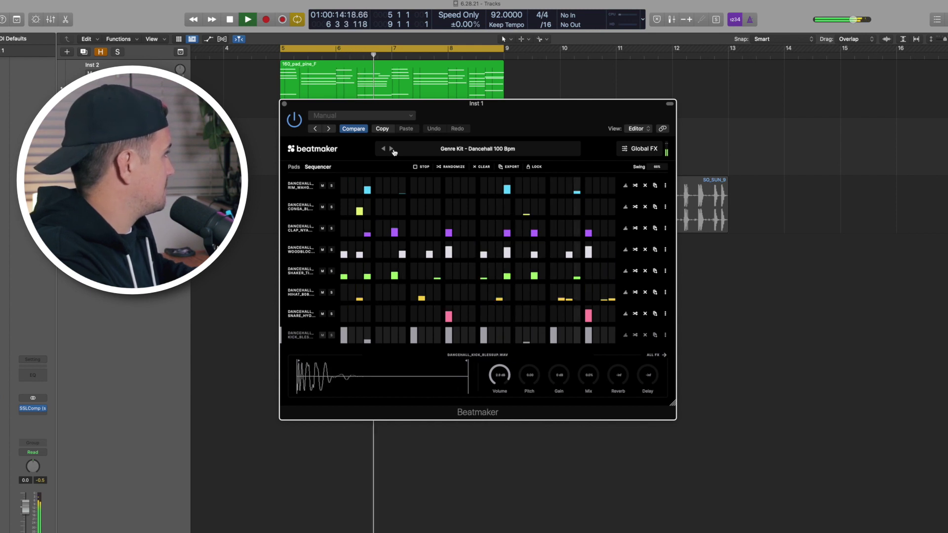
left_click(394, 150)
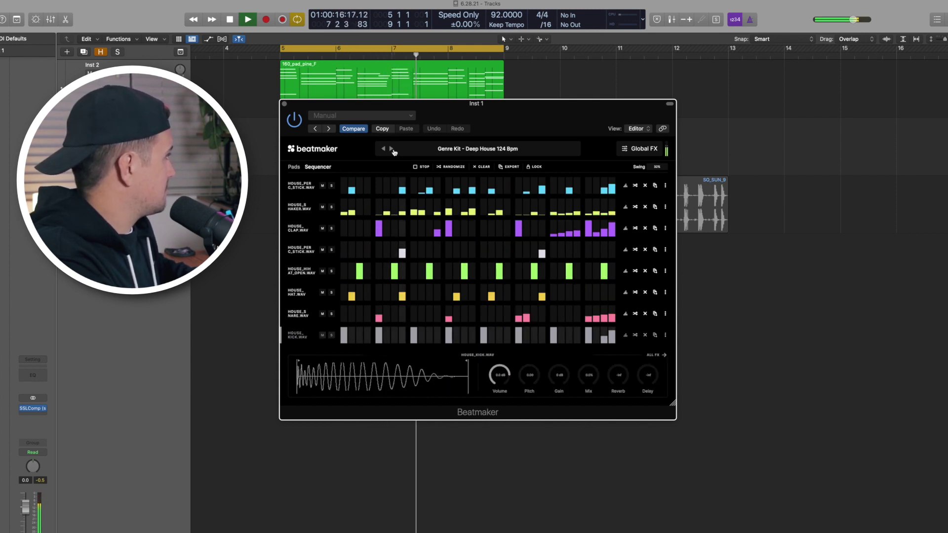
- Audition Beatmaker's genre kits one after another, from Dembow 100 Bpm through Modern Rock 118 Bpm
left_click(393, 150)
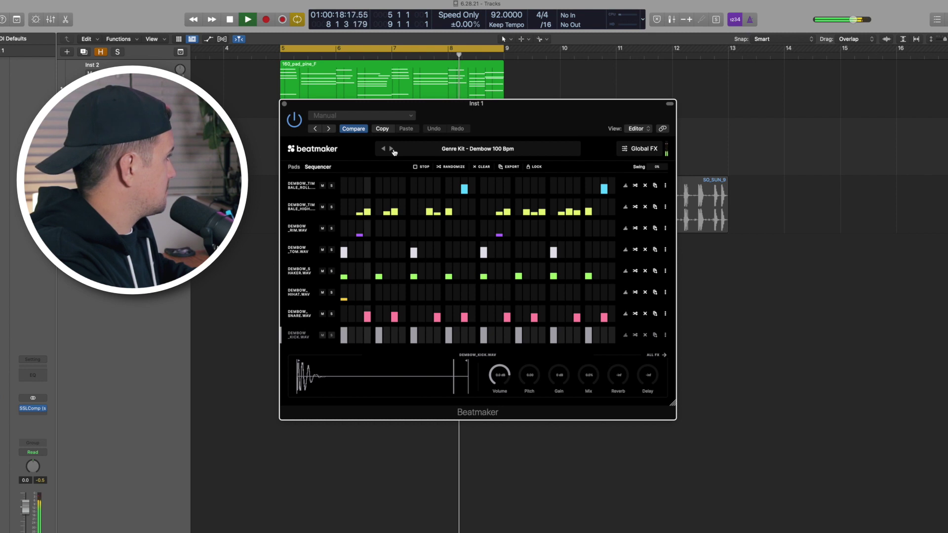
left_click(393, 150)
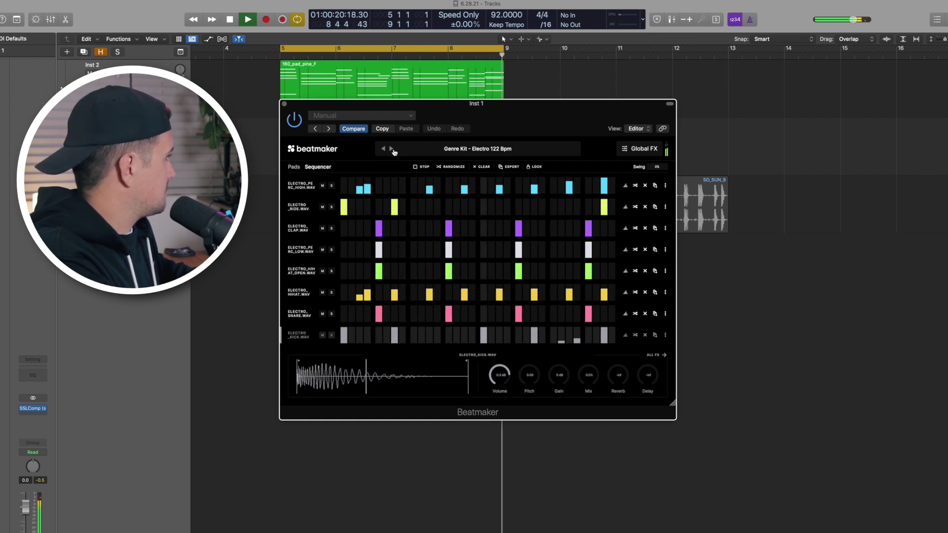
left_click(394, 150)
left_click(393, 150)
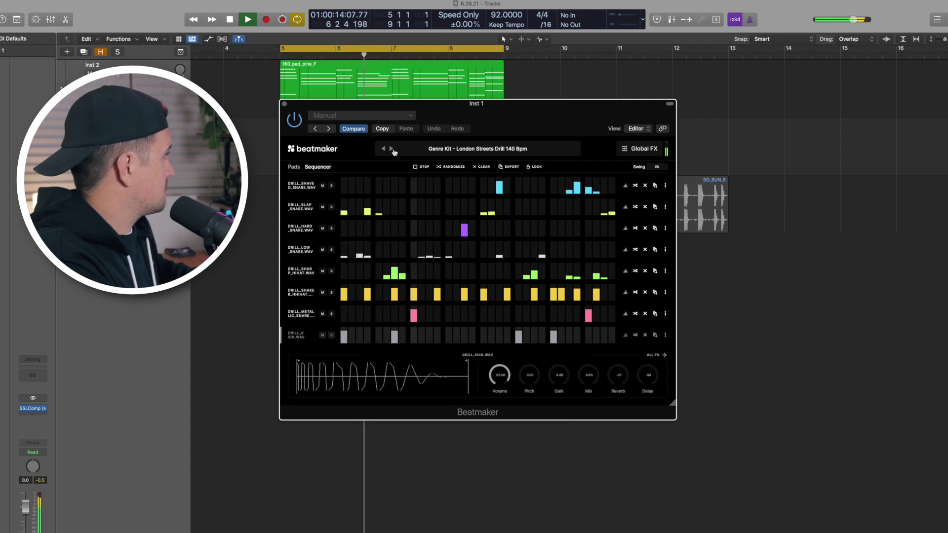
left_click(394, 150)
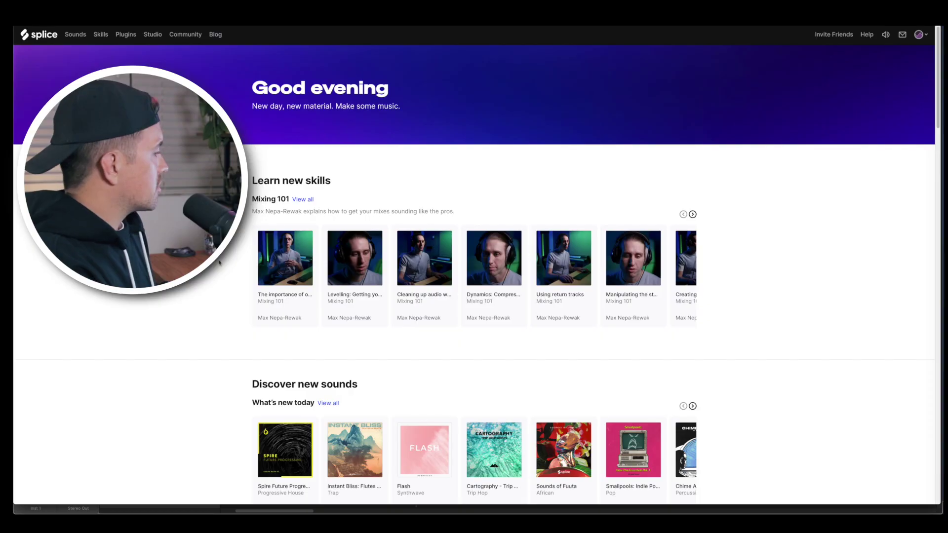
- Switch to the Splice website and open the Antidote pack from the Splice Originals section
scroll(340, 395, "down", 6)
scroll(340, 395, "down", 3)
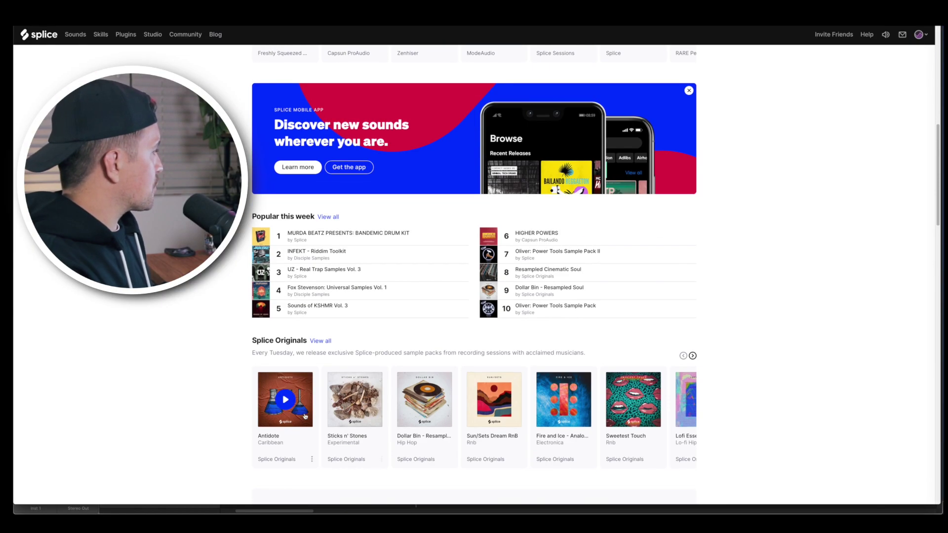
scroll(597, 331, "down", 1)
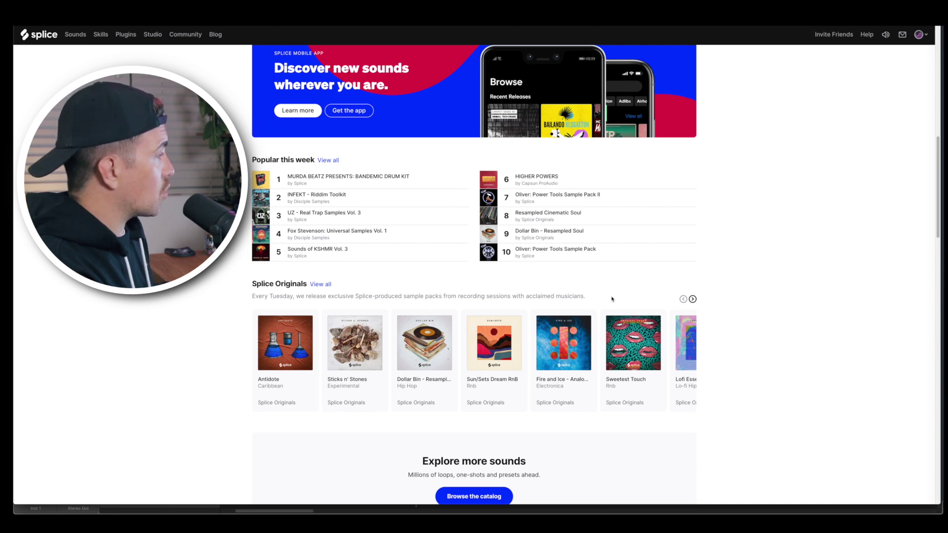
mouse_move(261, 403)
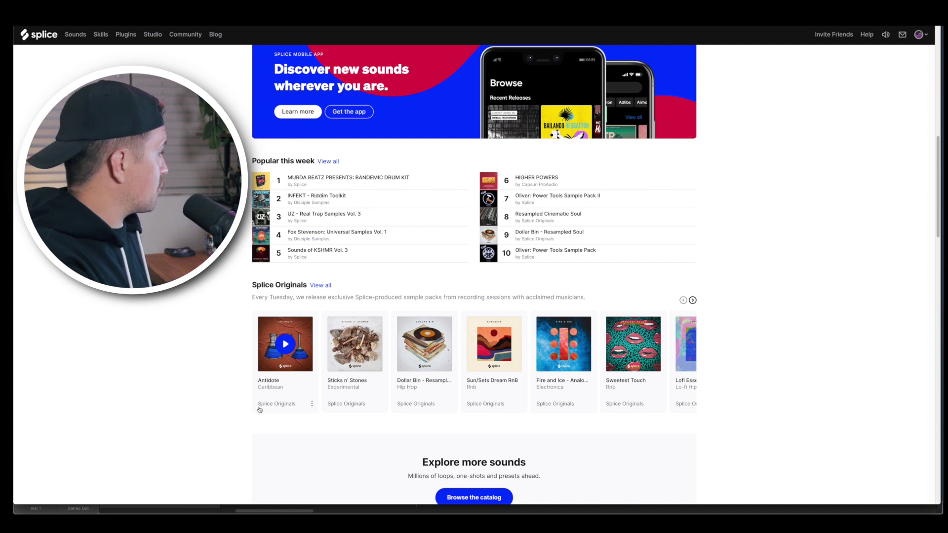
left_click(270, 388)
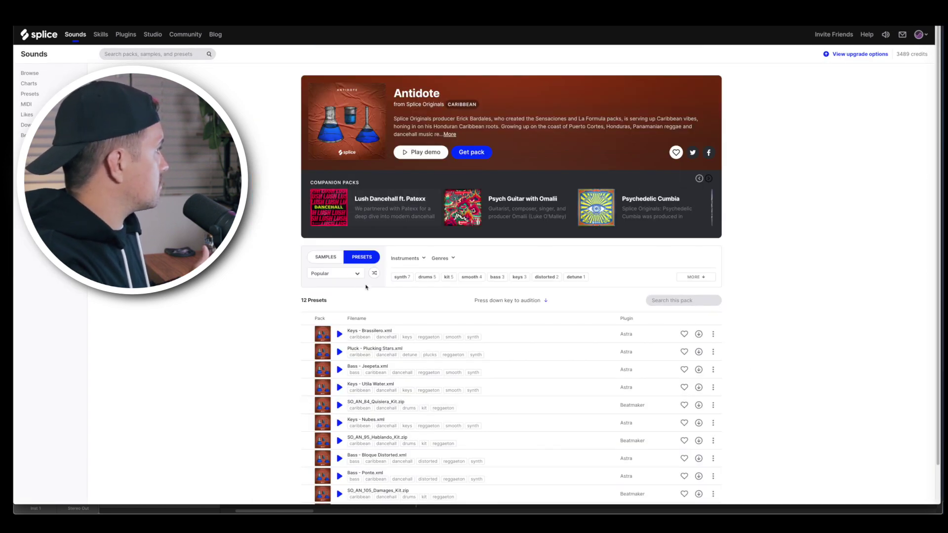
- Preview the SO_AN_105_Damages_Kit and SO_AN_100_Antidote_Kit Beatmaker presets, and download SO_AN_100_Antidote_Kit
scroll(650, 306, "down", 2)
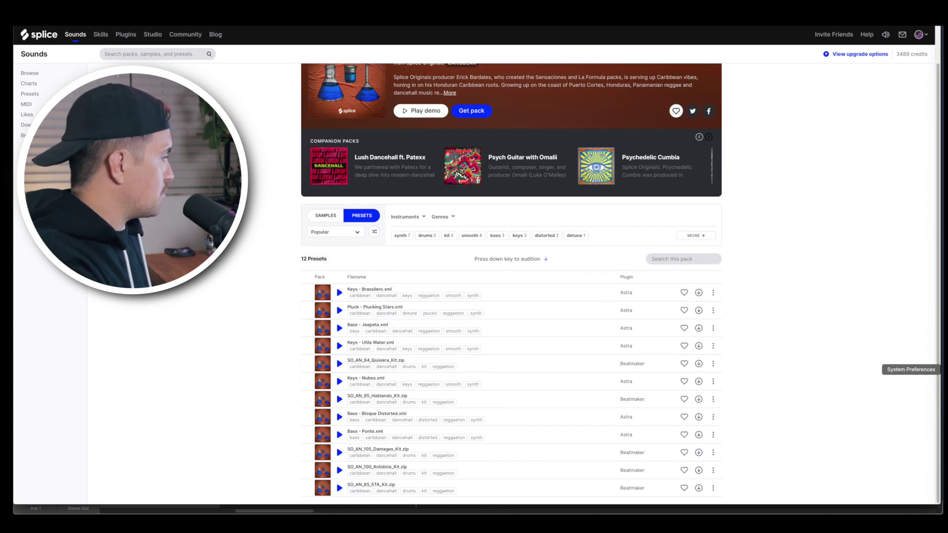
left_click(339, 453)
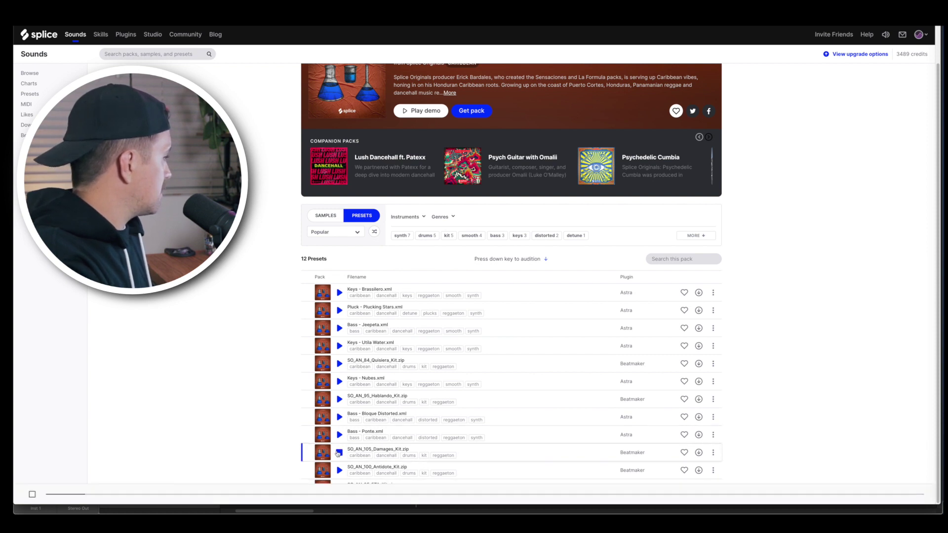
left_click(339, 470)
left_click(339, 471)
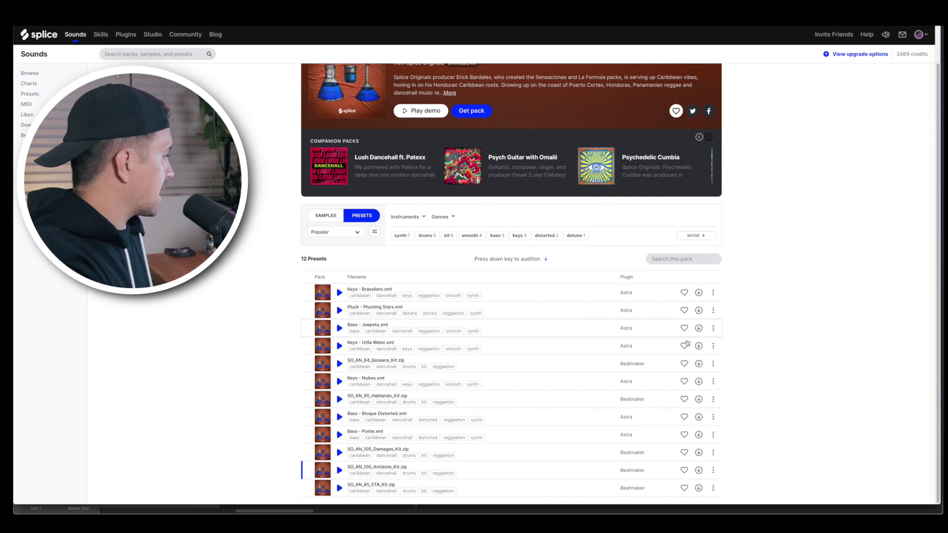
left_click(698, 470)
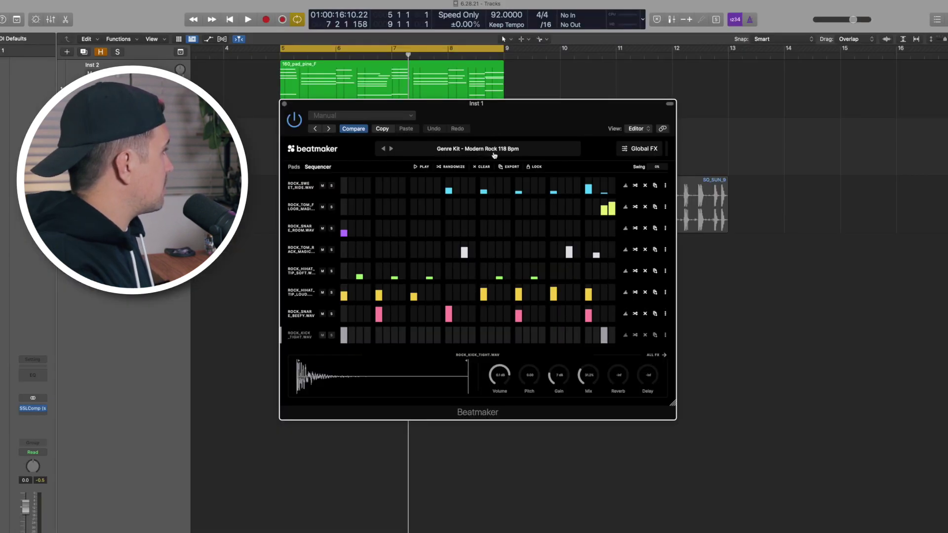
- Switch to Logic Pro and load So_an_100_antidote_kit from Beatmaker's presets downloaded on Splice
left_click(493, 154)
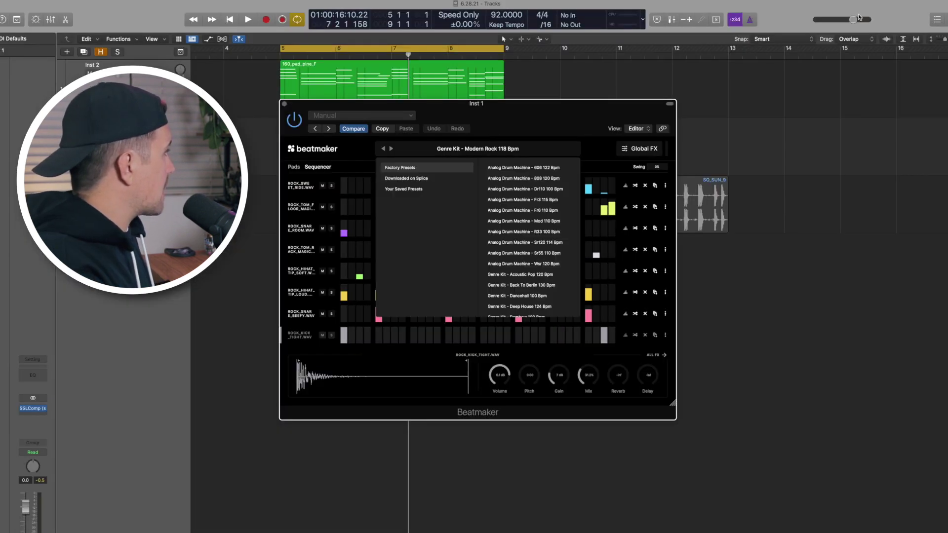
left_click(414, 179)
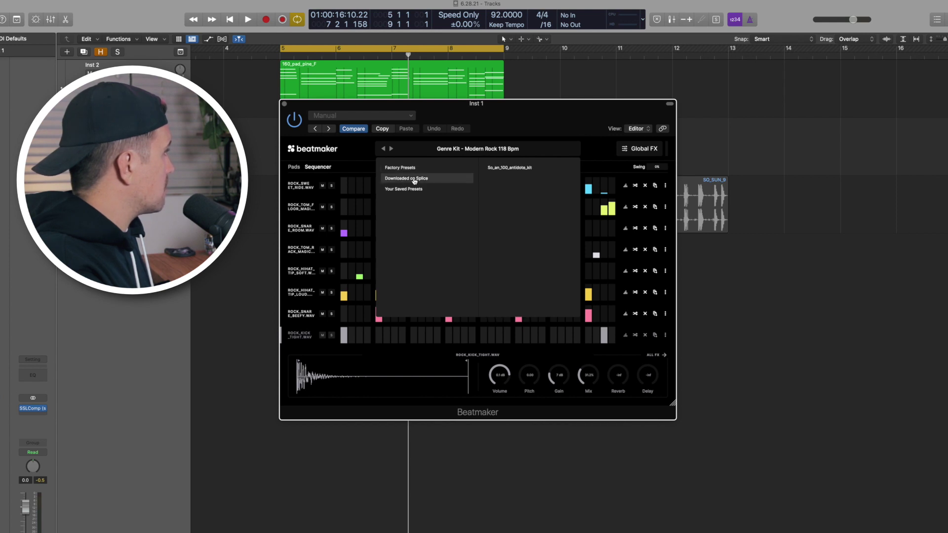
left_click(509, 168)
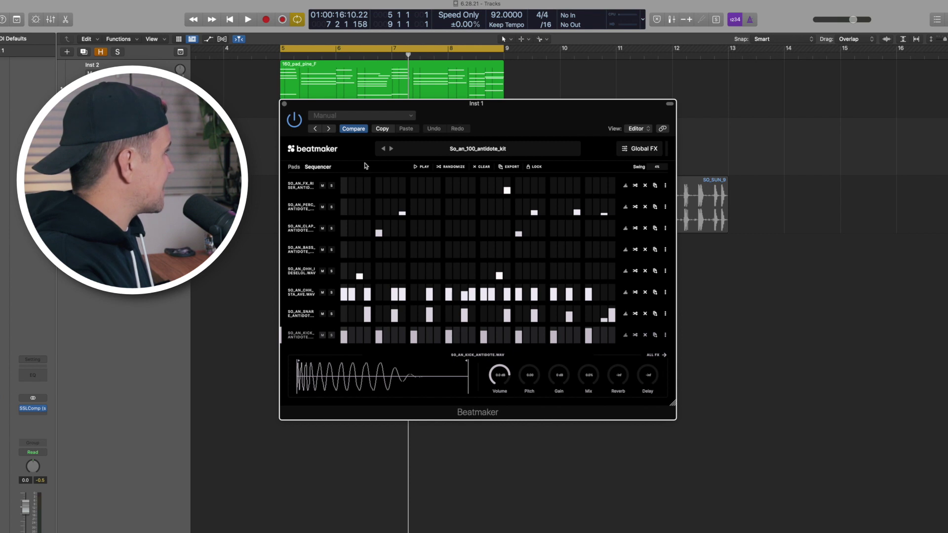
- Show the kit's pads, audition the percussion, FX riser and open hi-hat sounds, and return to the Sequencer view
left_click(294, 167)
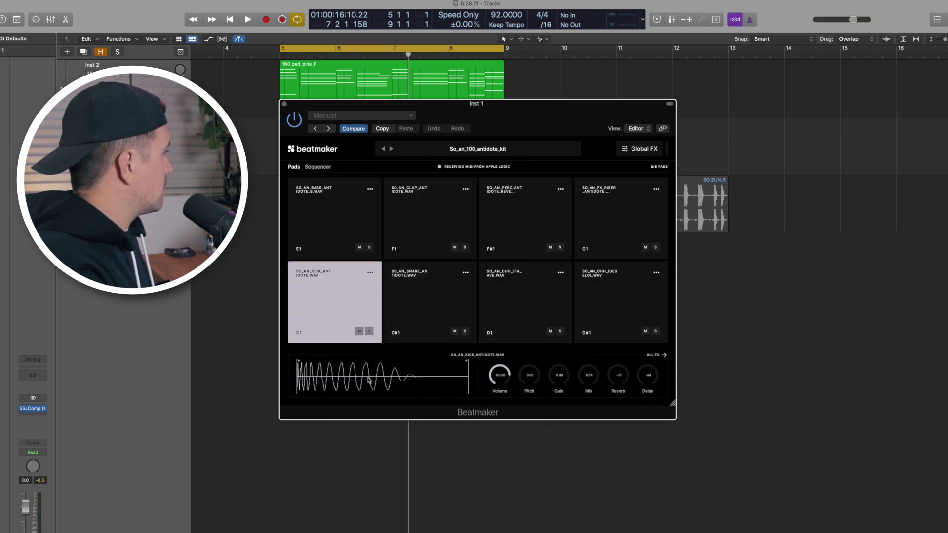
left_click(514, 244)
left_click(620, 217)
left_click(621, 301)
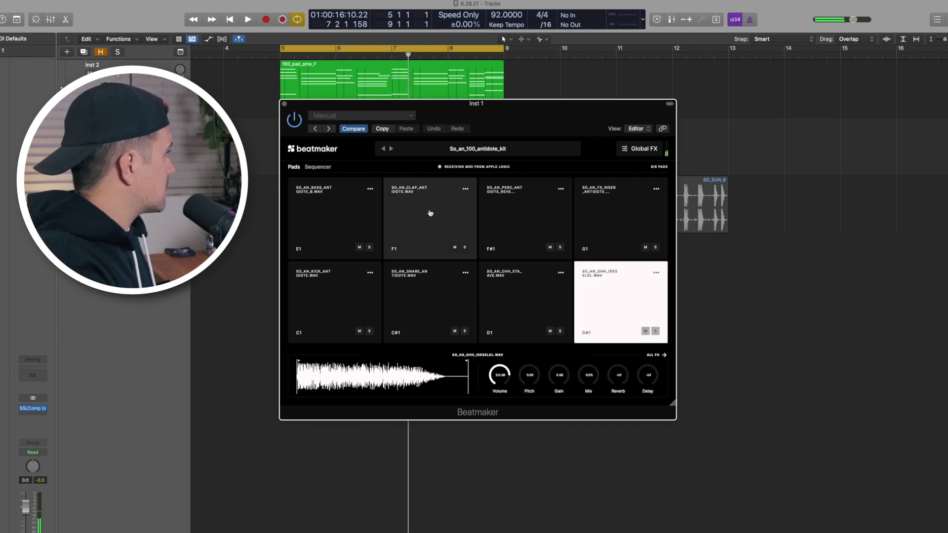
left_click(324, 168)
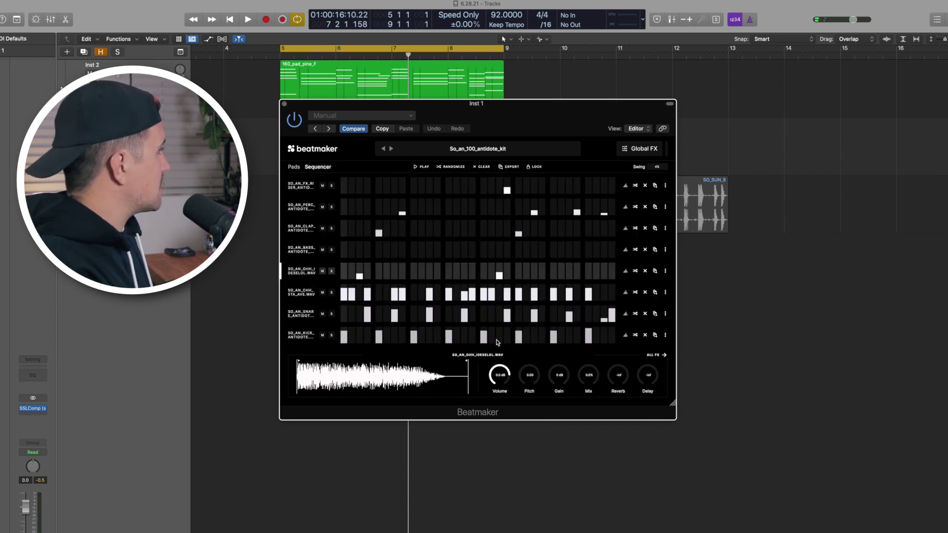
- Play the project with the Antidote kit and randomize its sequencer pattern twice
key("space")
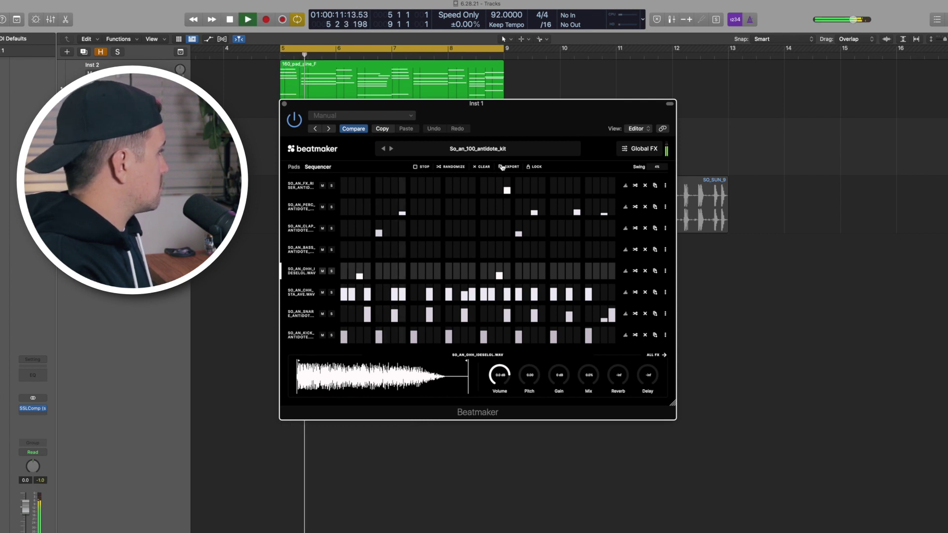
left_click(456, 168)
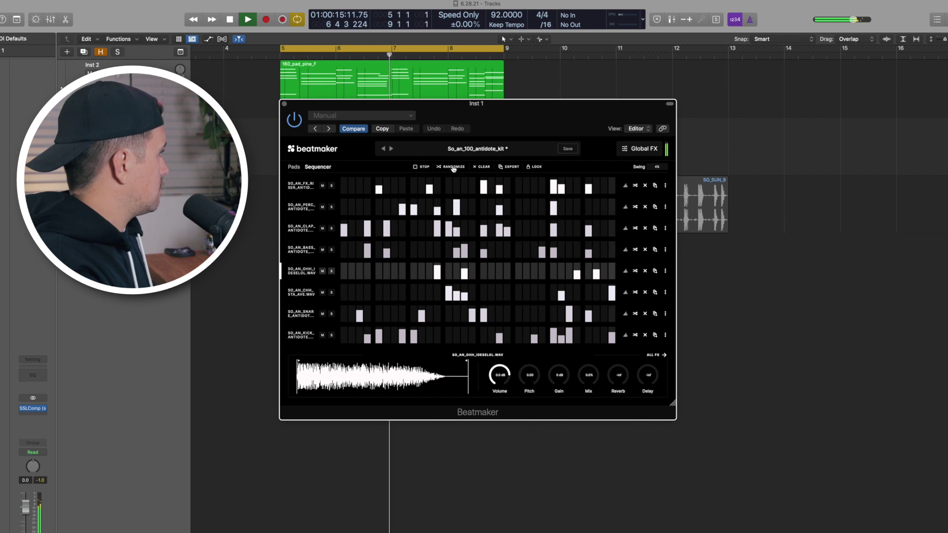
left_click(453, 168)
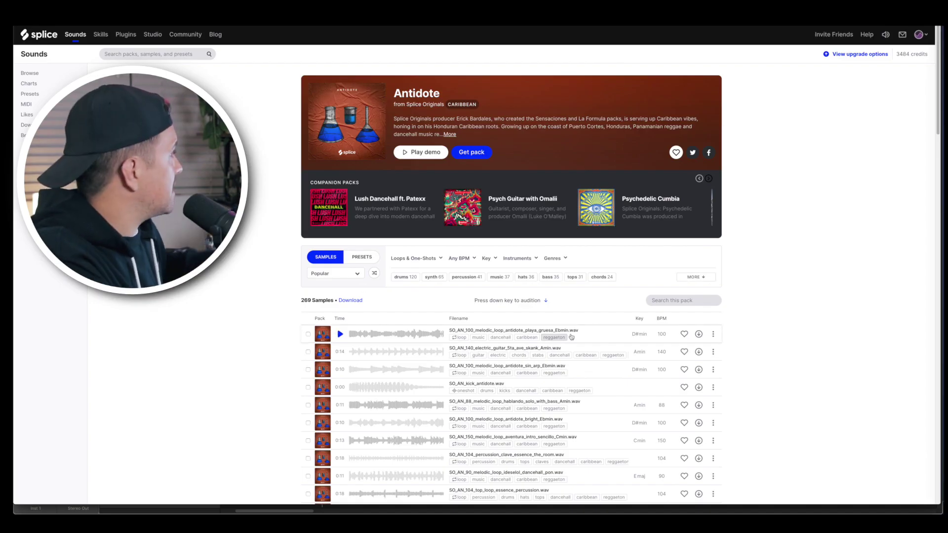
- Switch to the Splice website and look through the Antidote pack's samples and its Astra and Beatmaker presets
scroll(355, 395, "down", 6)
scroll(355, 425, "up", 6)
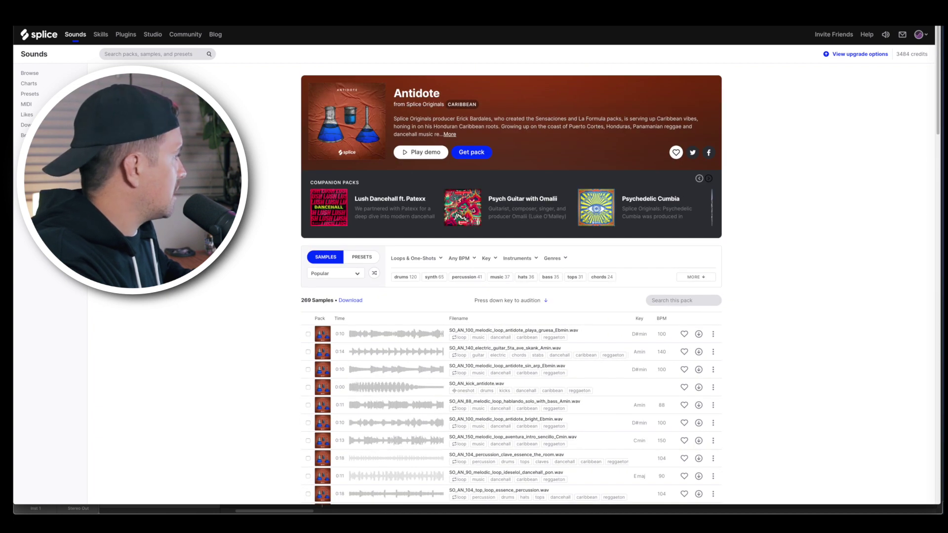
left_click(361, 258)
scroll(530, 444, "down", 1)
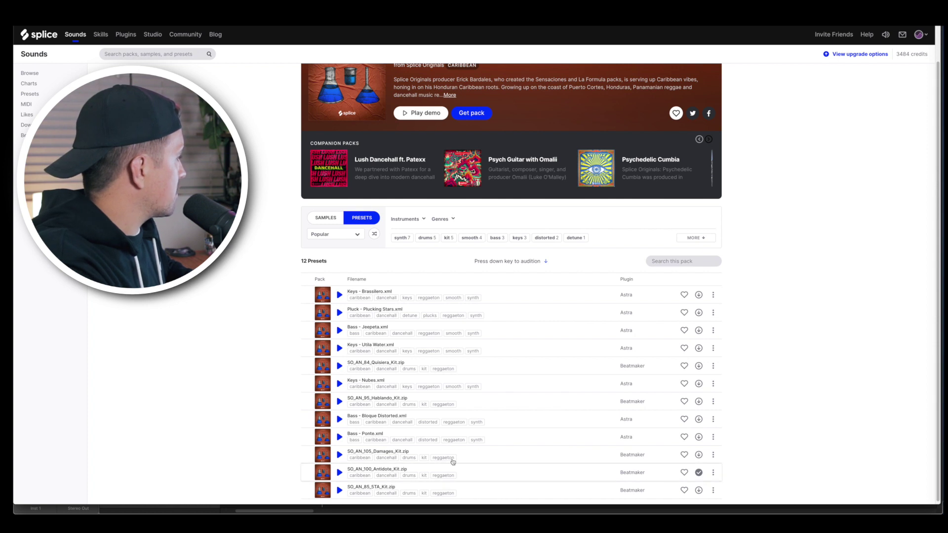
scroll(470, 484, "down", 1)
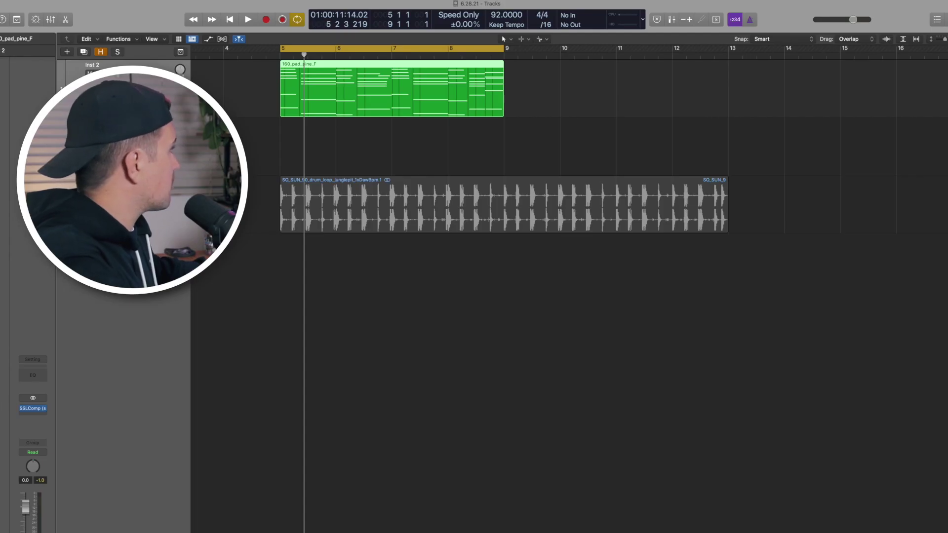
- Show the Astra plug-in on Logic Pro's Inst 2 track and review its oscillator 1 and filter types, keeping oscillator 1 on Analog
key("v")
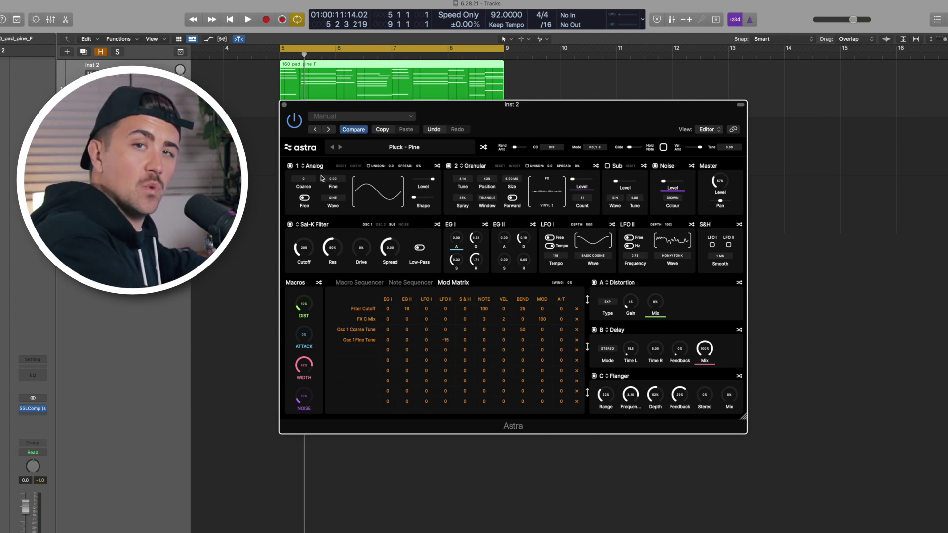
left_click(321, 166)
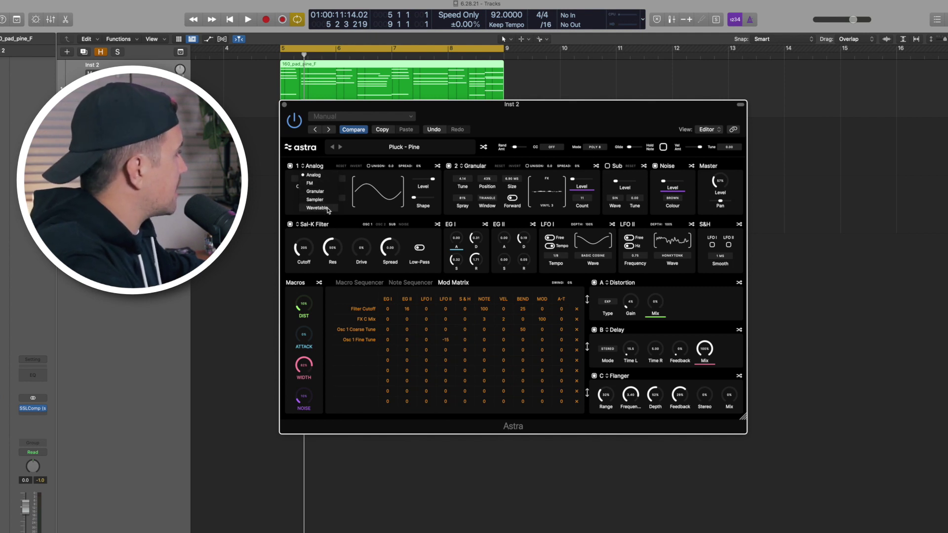
left_click(313, 175)
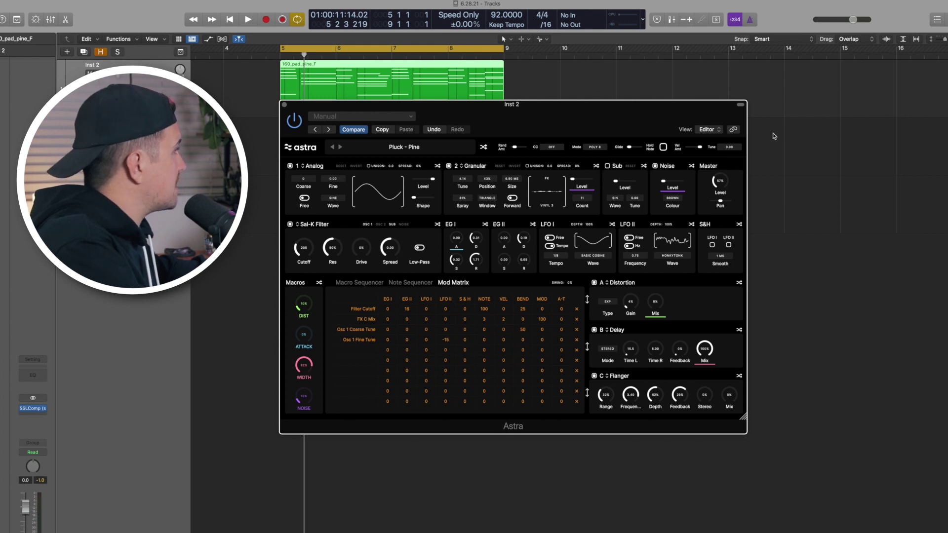
left_click(313, 226)
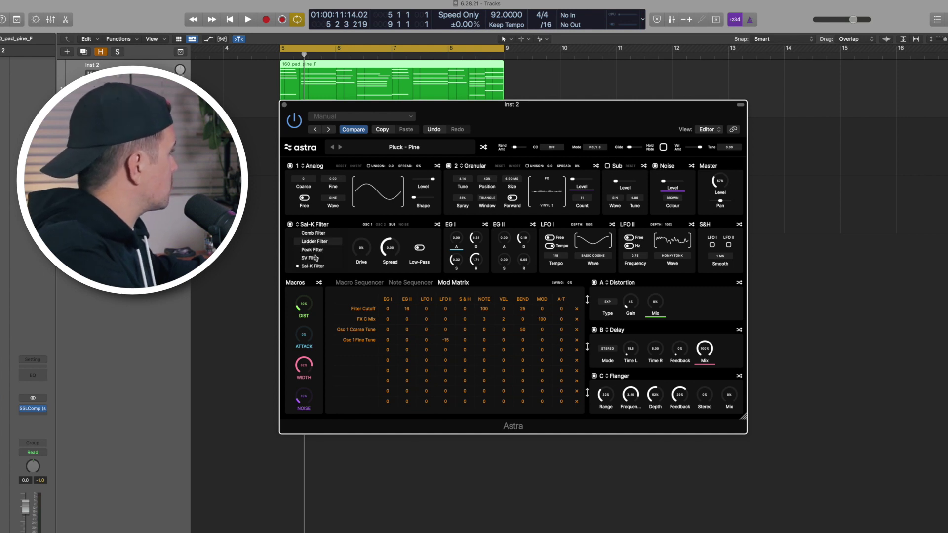
left_click(310, 224)
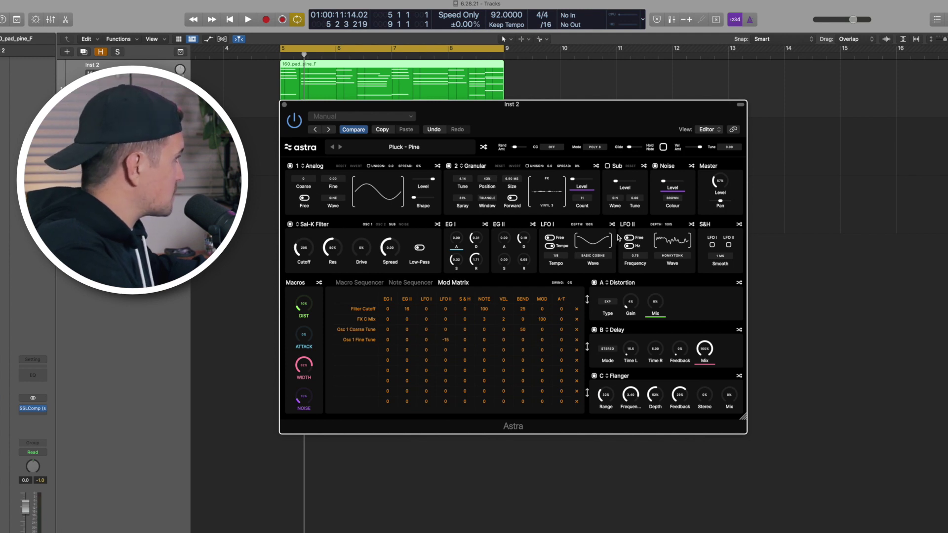
- View Astra's sequencer and Mod Matrix sections and the list of effect types for slot A
left_click(411, 283)
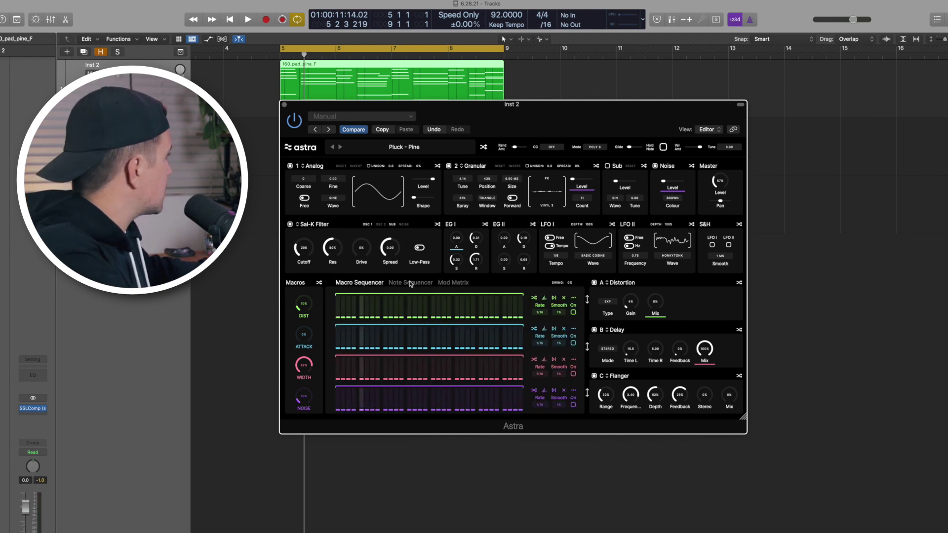
left_click(456, 283)
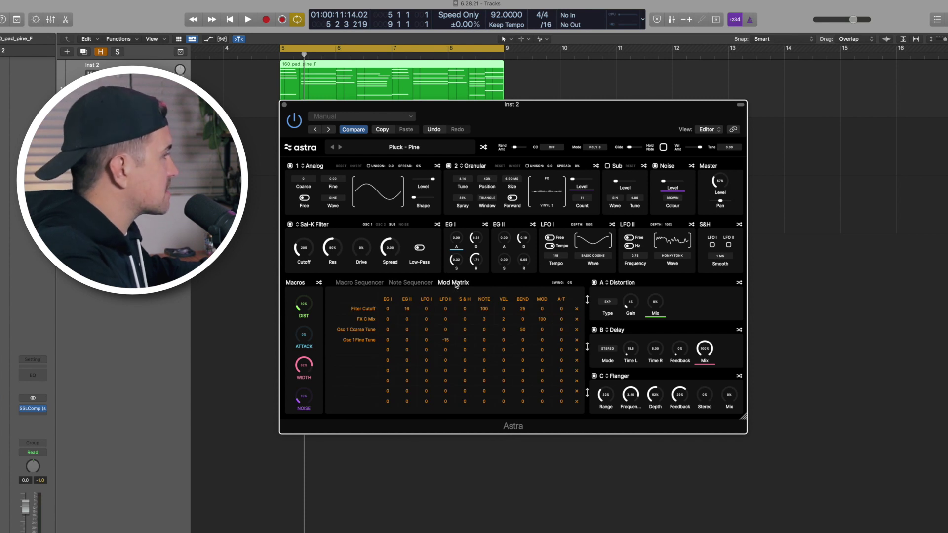
left_click(615, 285)
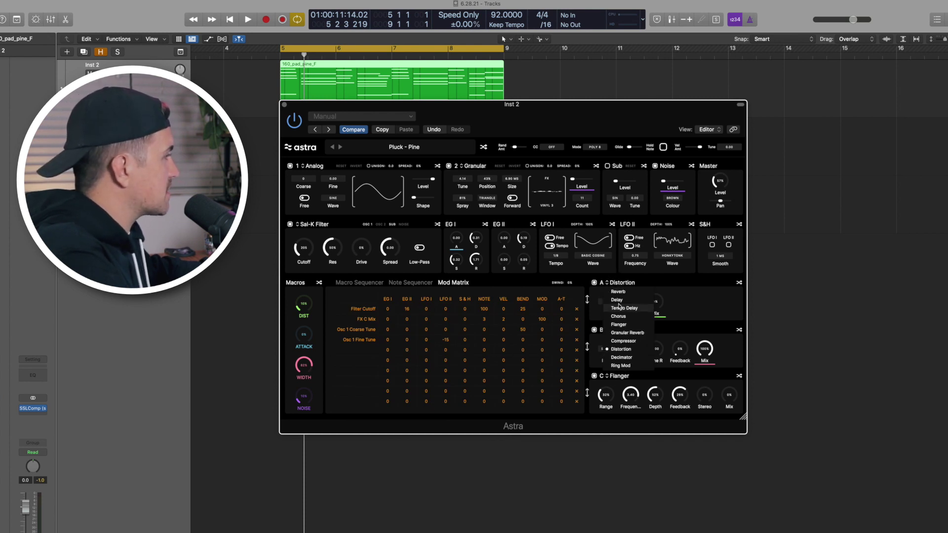
- Enlarge the Astra window and browse its factory presets from the Arp sounds to the Chord and Drone sounds
left_click_drag(743, 418, 722, 436)
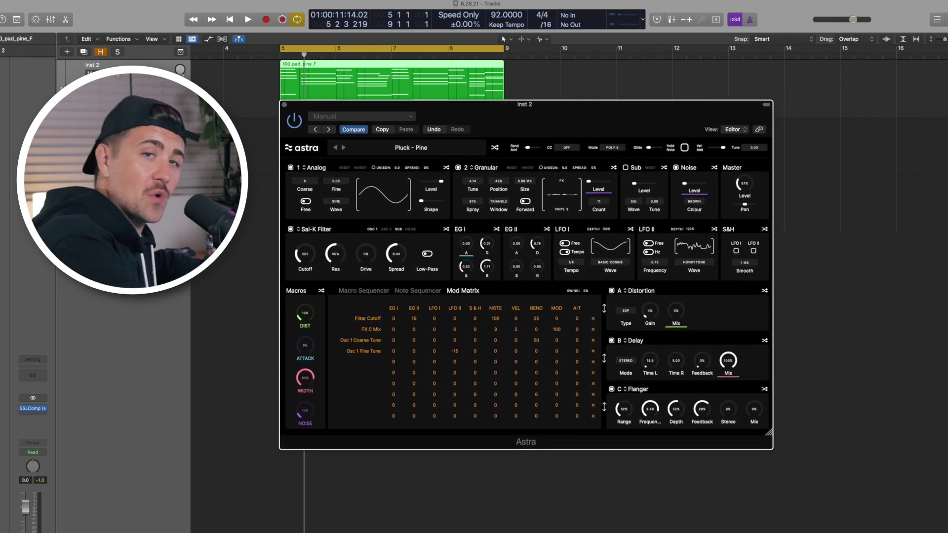
left_click(449, 148)
scroll(573, 247, "down", 10)
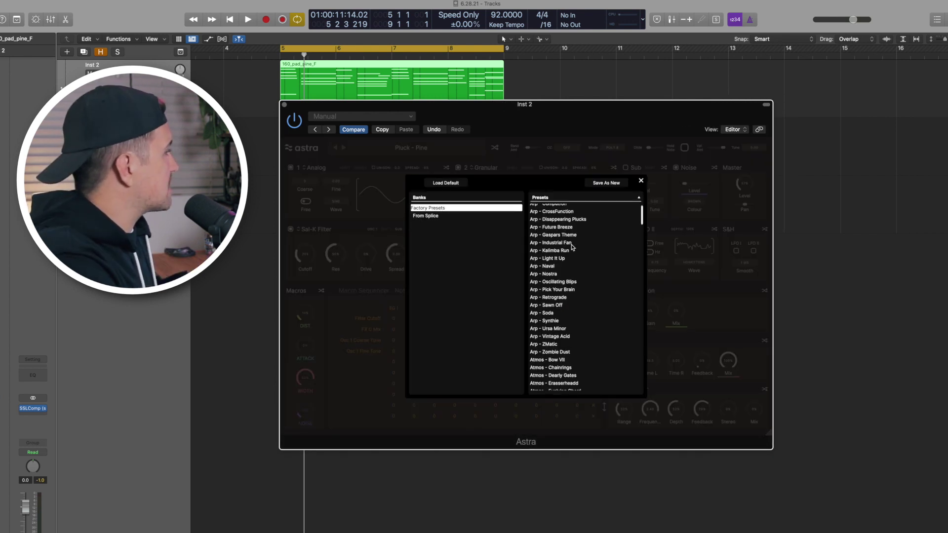
scroll(573, 246, "down", 12)
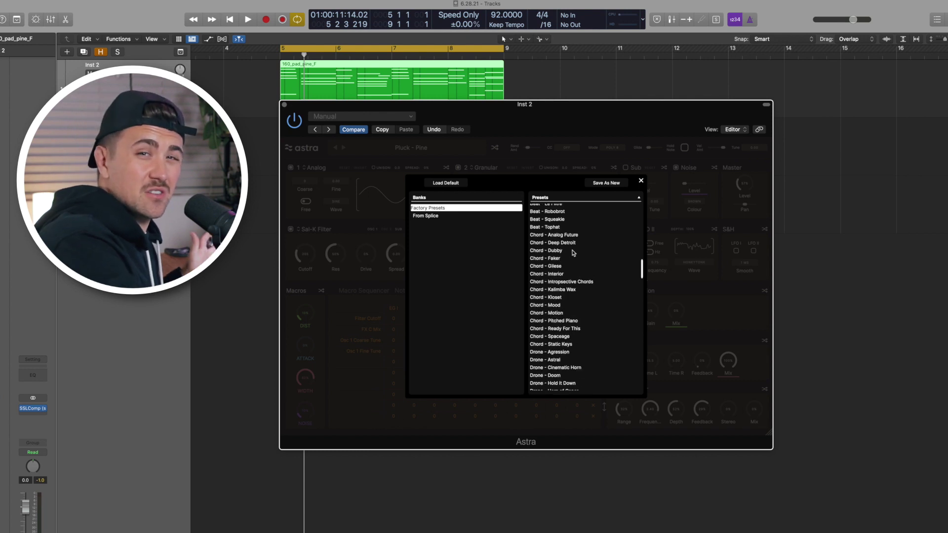
- Look back through Astra's factory presets to the Bass and Atmos sounds and close the preset browser
scroll(572, 262, "up", 9)
scroll(571, 269, "up", 8)
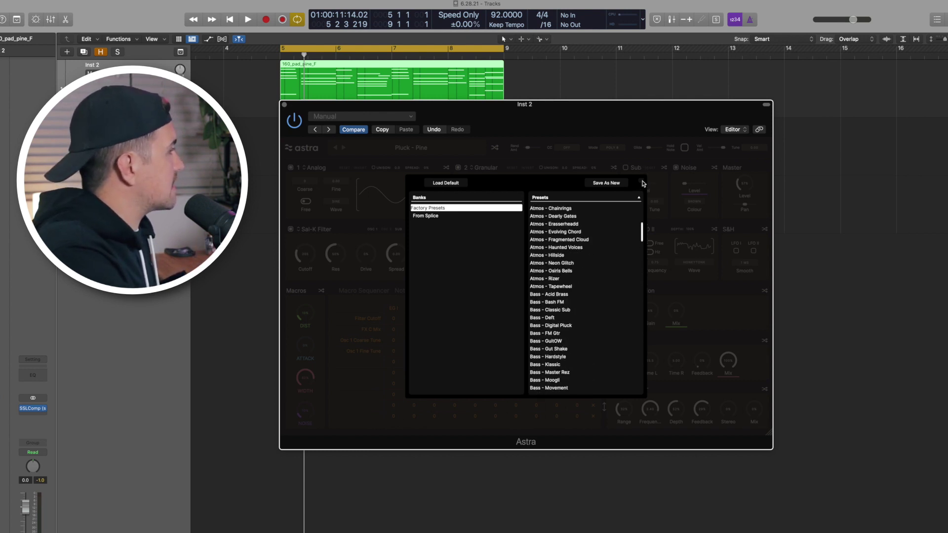
left_click(642, 183)
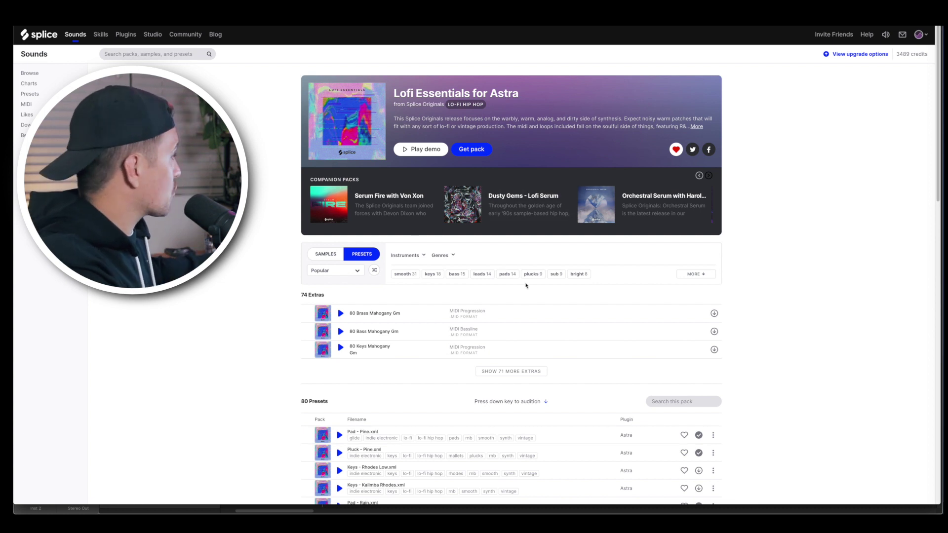
- Switch to the Splice website and look through the samples in the Lofi Essentials for Astra pack
scroll(444, 374, "down", 1)
scroll(397, 92, "up", 1)
left_click_drag(398, 91, 517, 98)
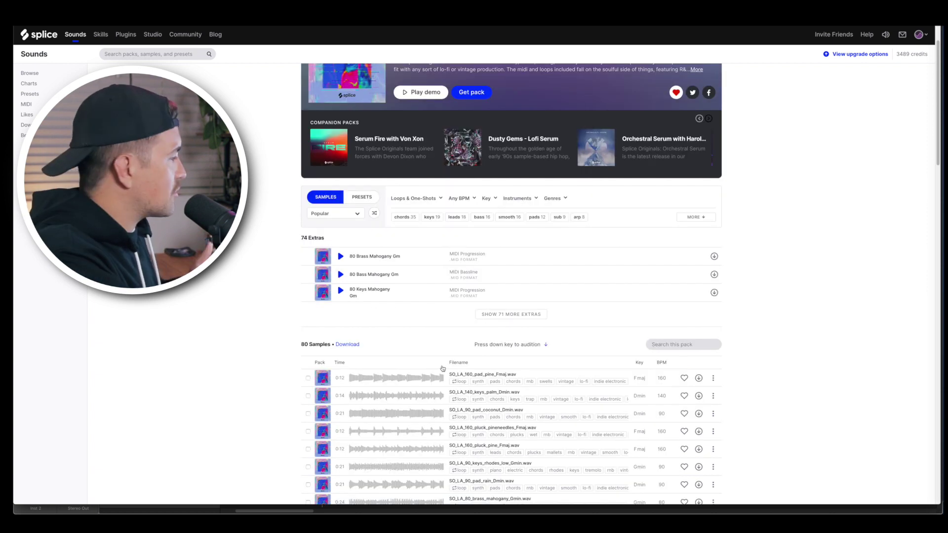
scroll(376, 357, "down", 6)
scroll(375, 356, "down", 5)
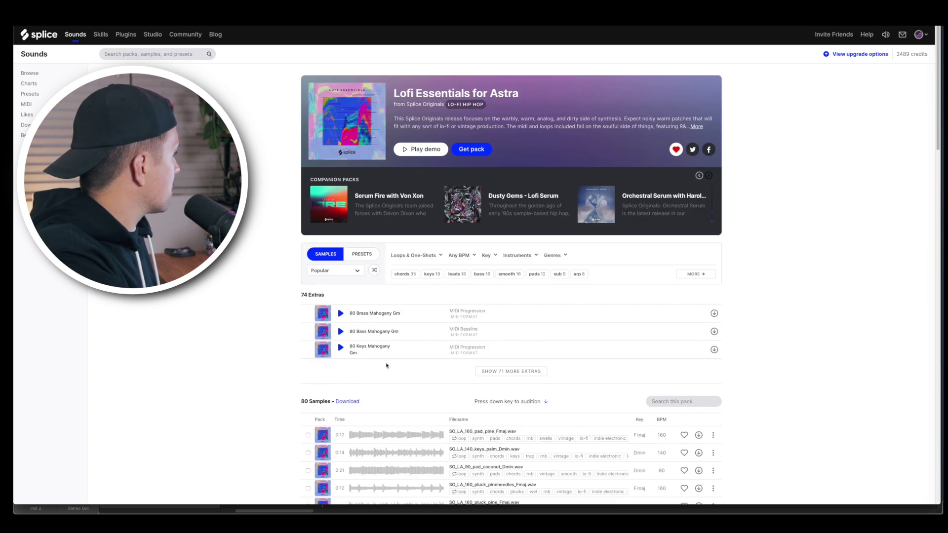
- Look through the Lofi Essentials pack's Astra presets and switch back to the Logic Pro arrangement
left_click(362, 254)
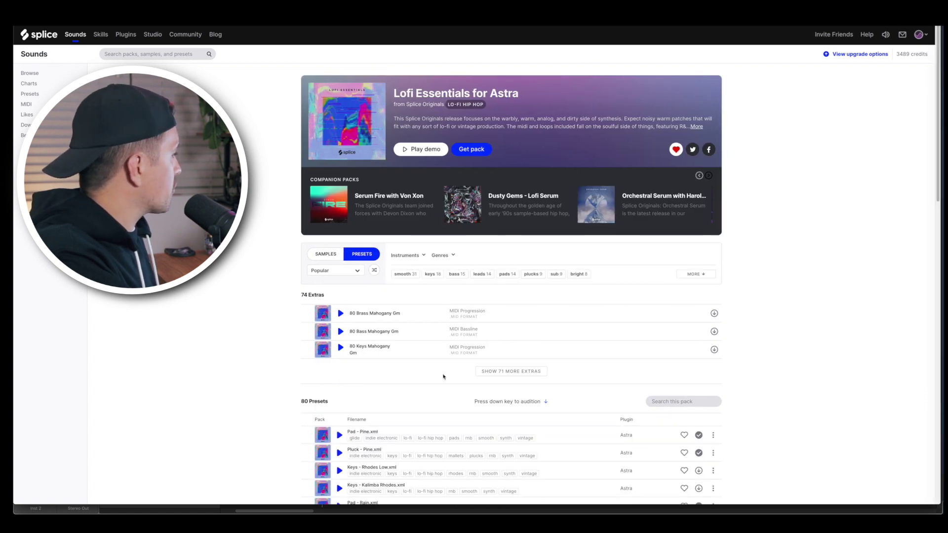
scroll(443, 377, "down", 5)
scroll(691, 365, "down", 2)
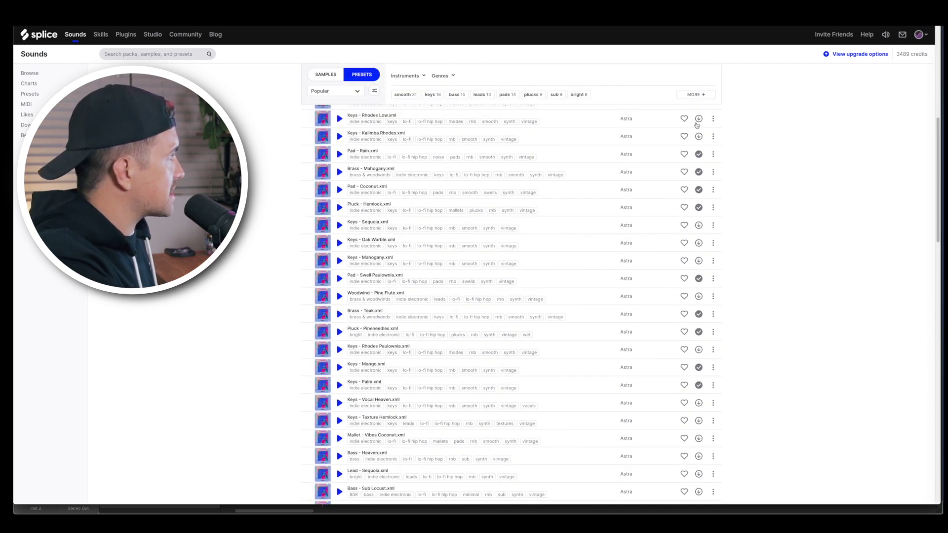
scroll(704, 288, "down", 4)
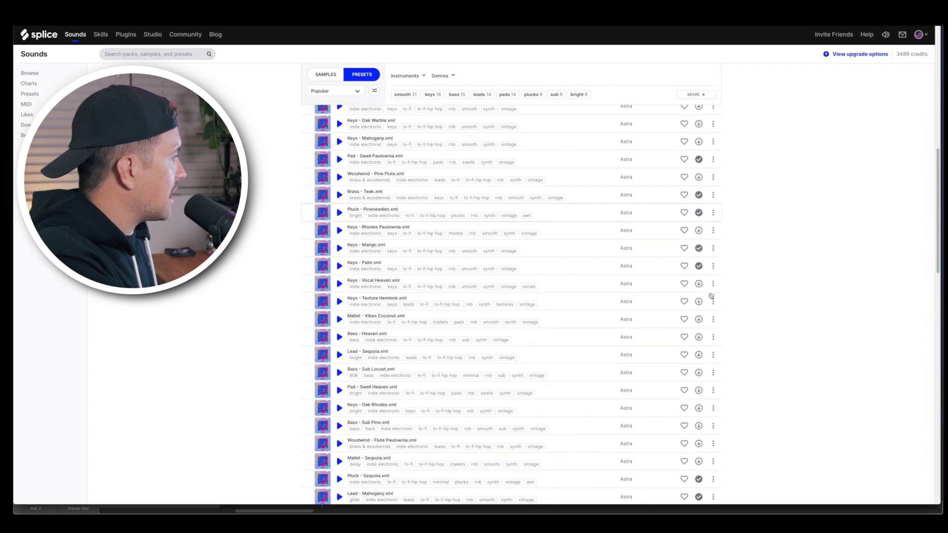
scroll(704, 290, "down", 8)
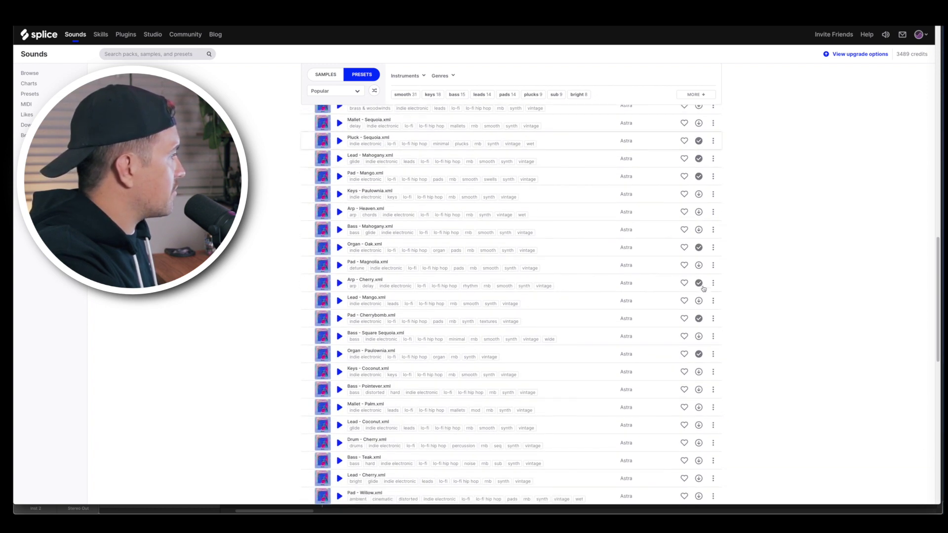
scroll(702, 290, "down", 1)
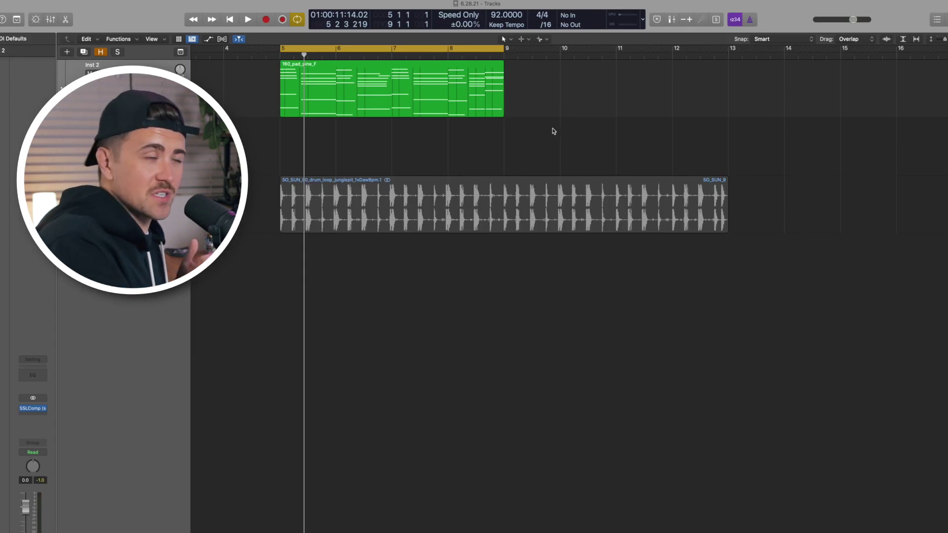
scroll(518, 128, "left", 1)
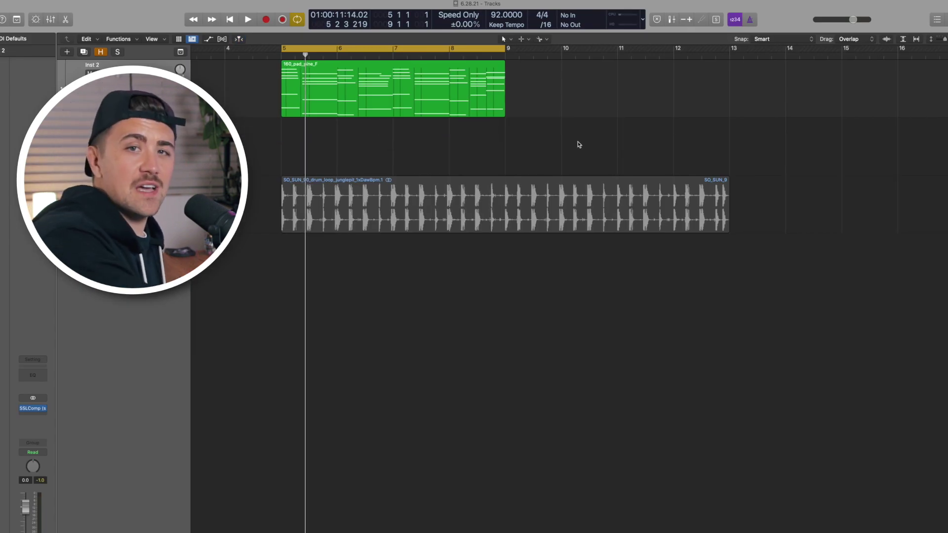